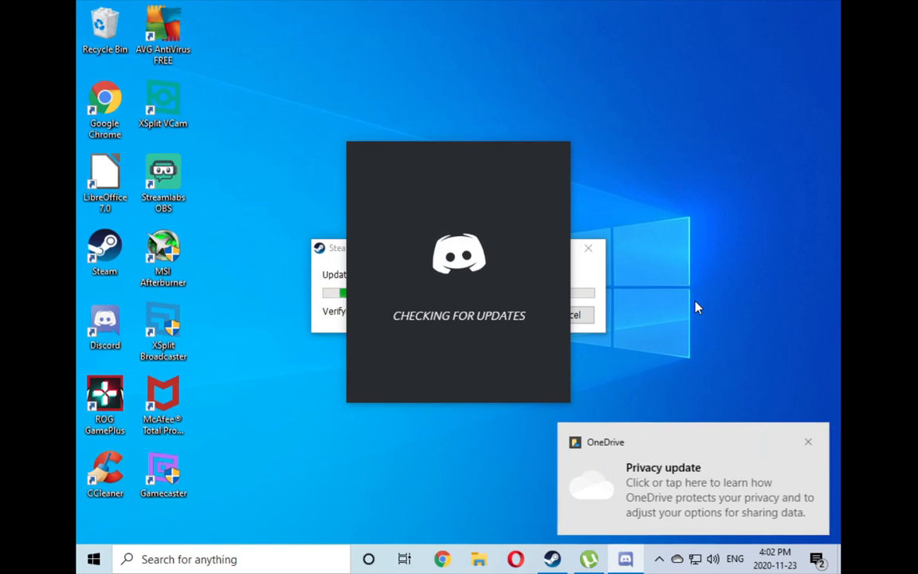
Clear the desktop by dismissing the OneDrive privacy notification and minimising the Discord and Steam Login windows
click(808, 441)
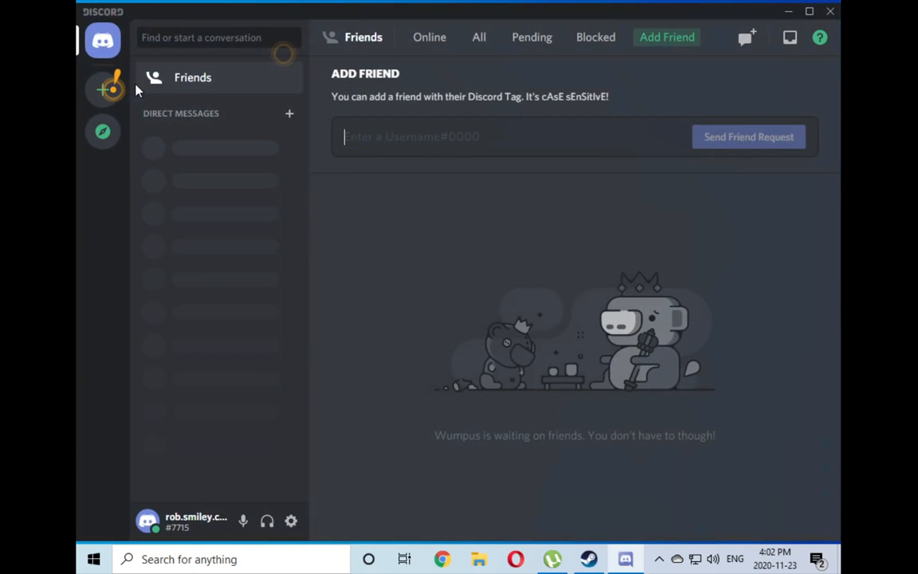
click(791, 21)
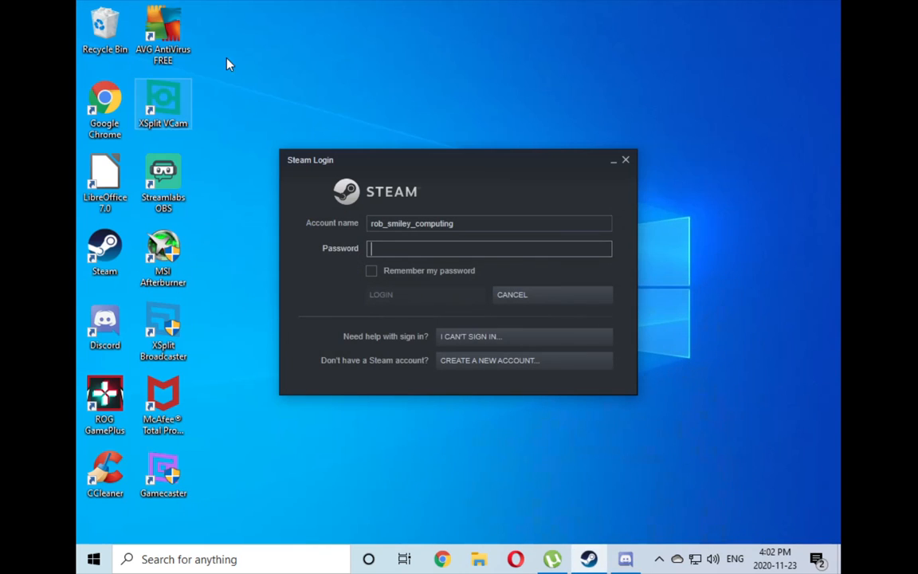
click(614, 163)
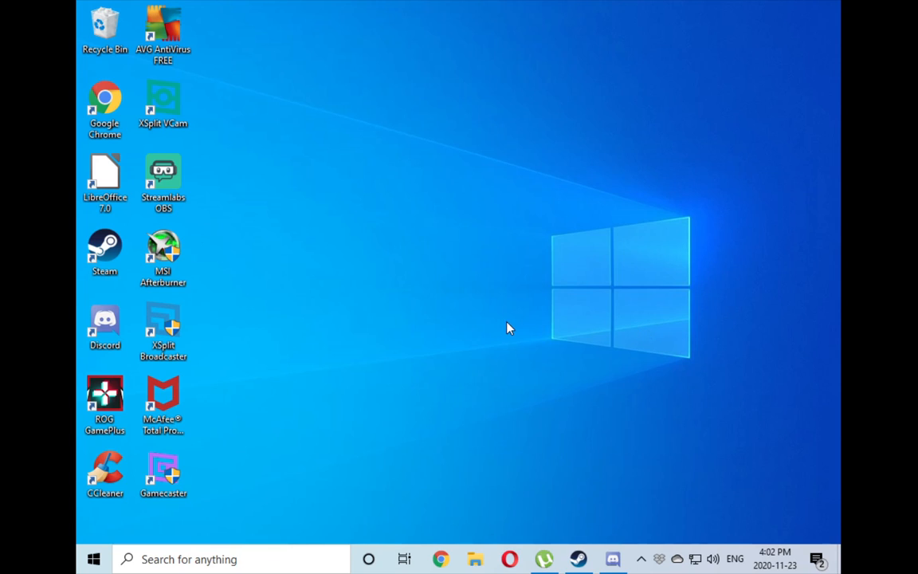
Search Windows for "wps" to look up the WPS Office app, and close the Start menu without launching it
click(95, 560)
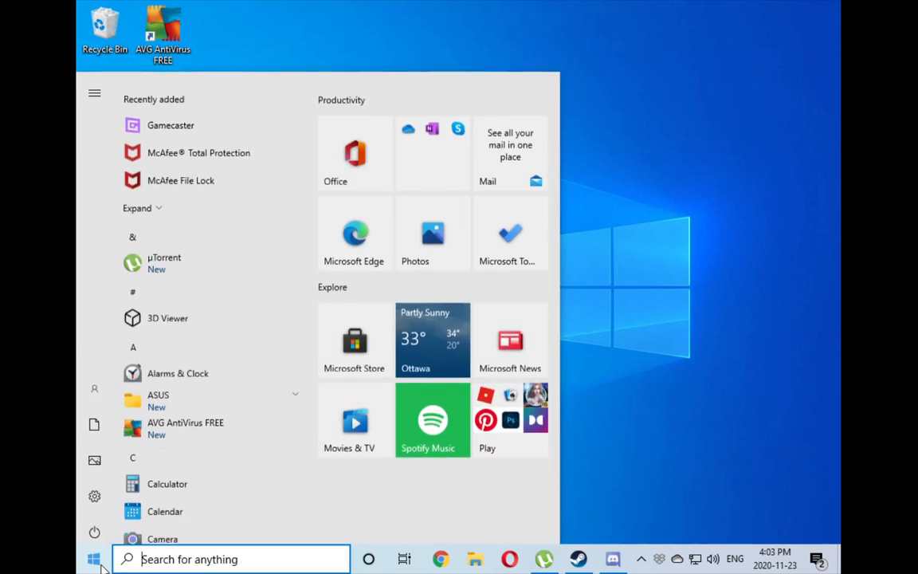
text(wps)
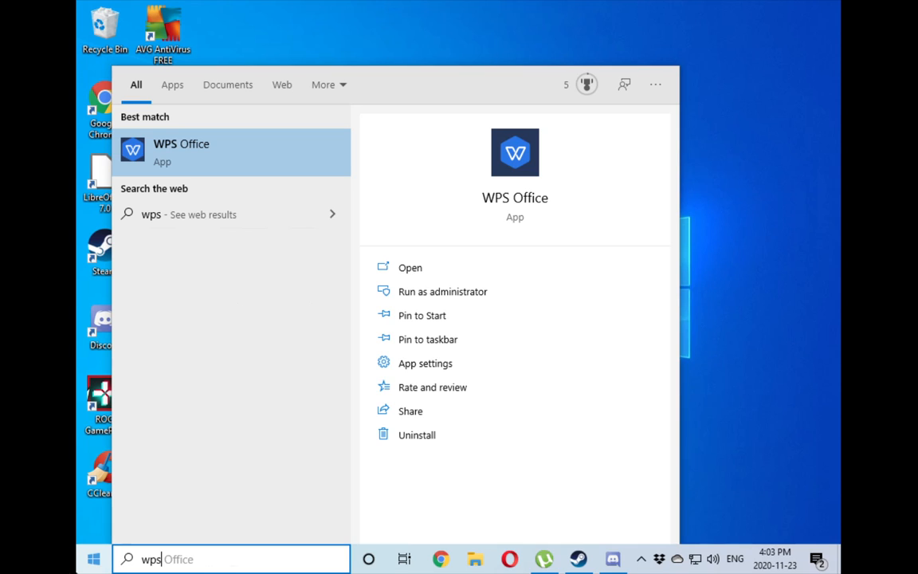
click(86, 563)
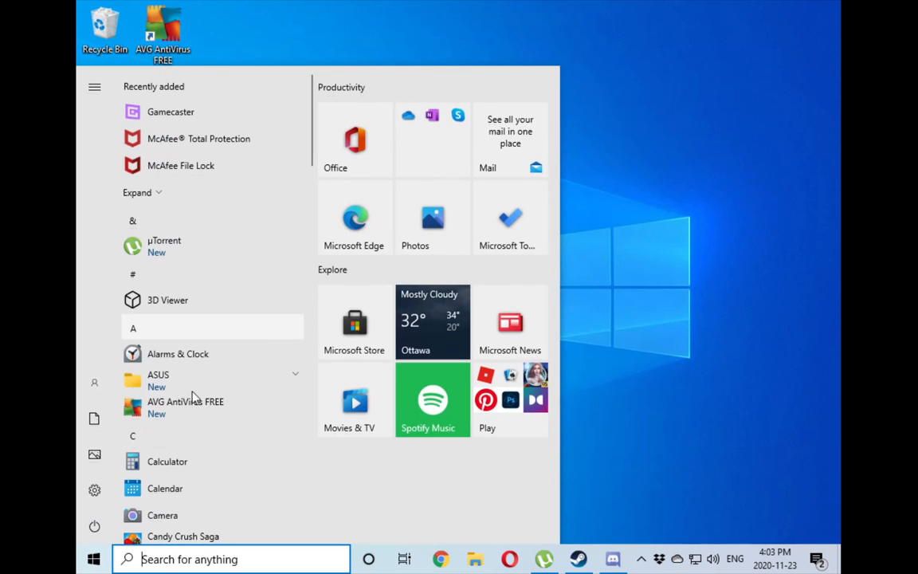
click(90, 562)
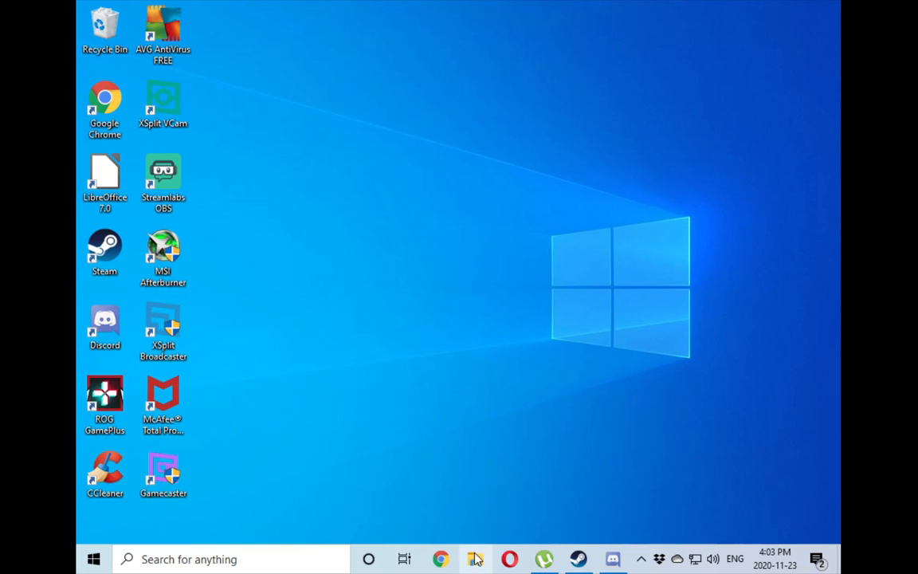
Examine the installed program folders in Program Files (x86) on Local Disk (C:) and close File Explorer
key(super+e)
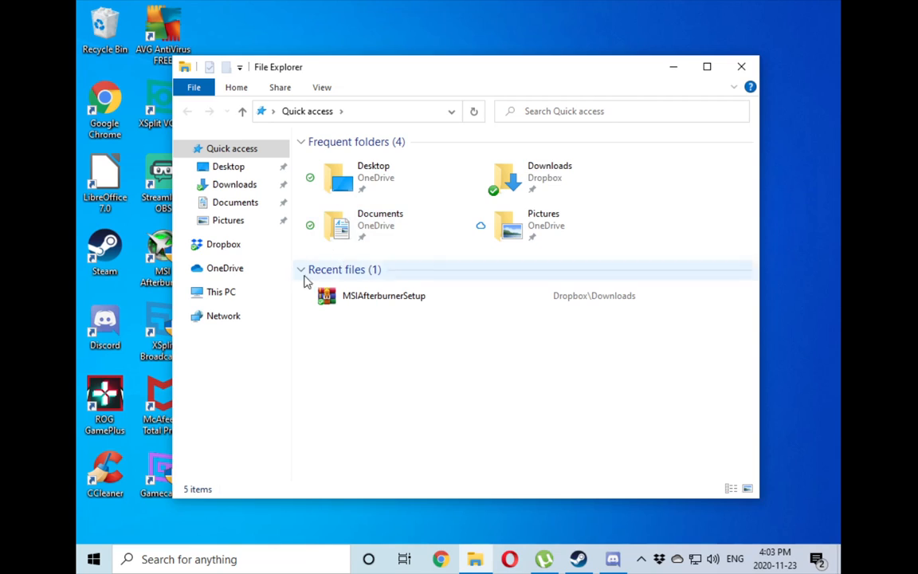
click(234, 299)
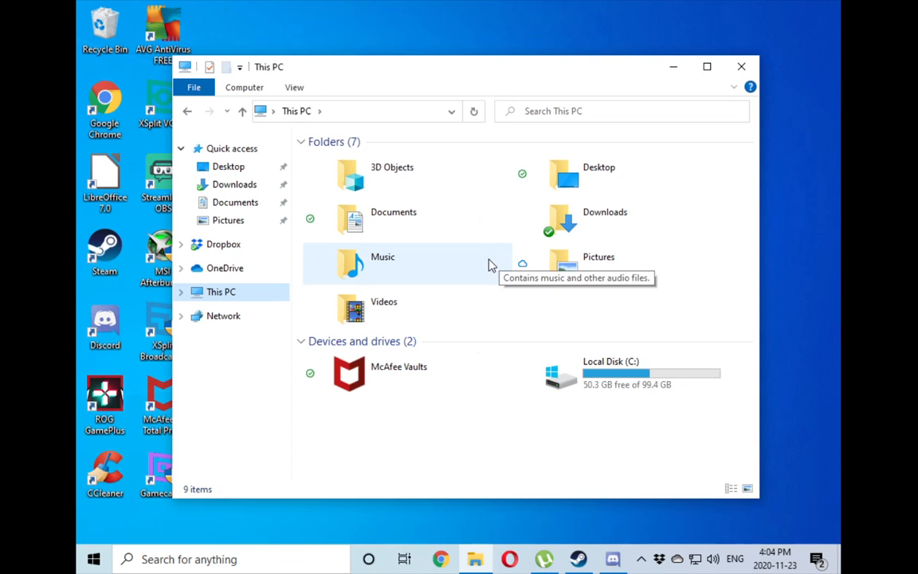
double_click(599, 382)
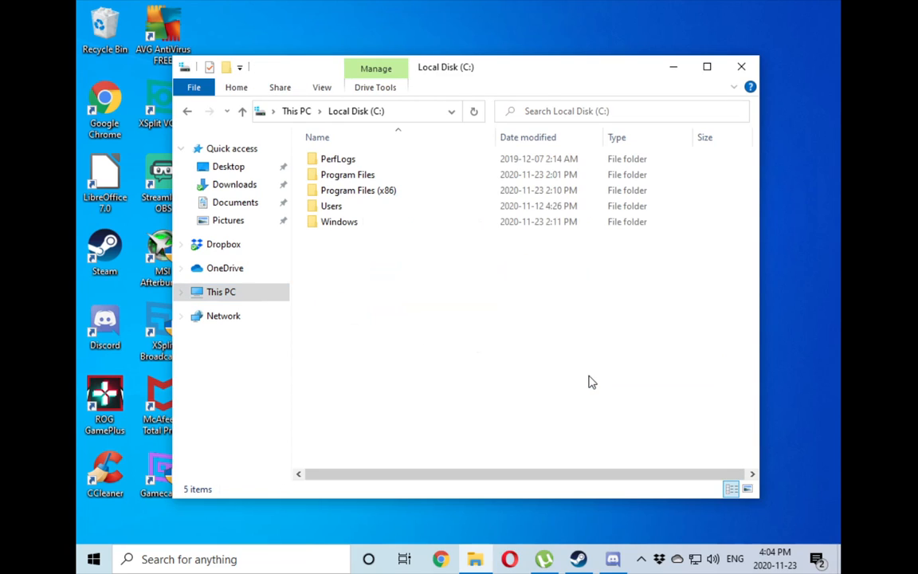
double_click(356, 195)
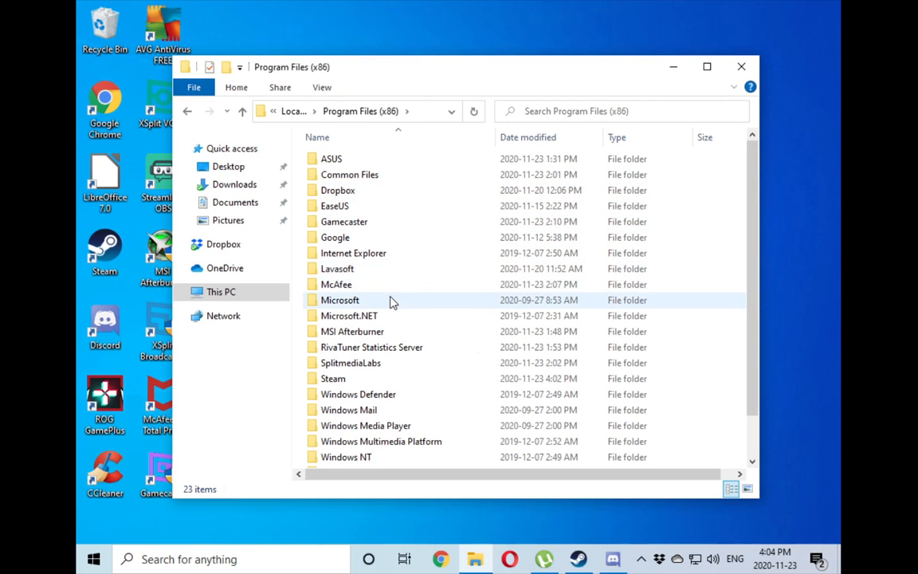
mouse_move(391, 302)
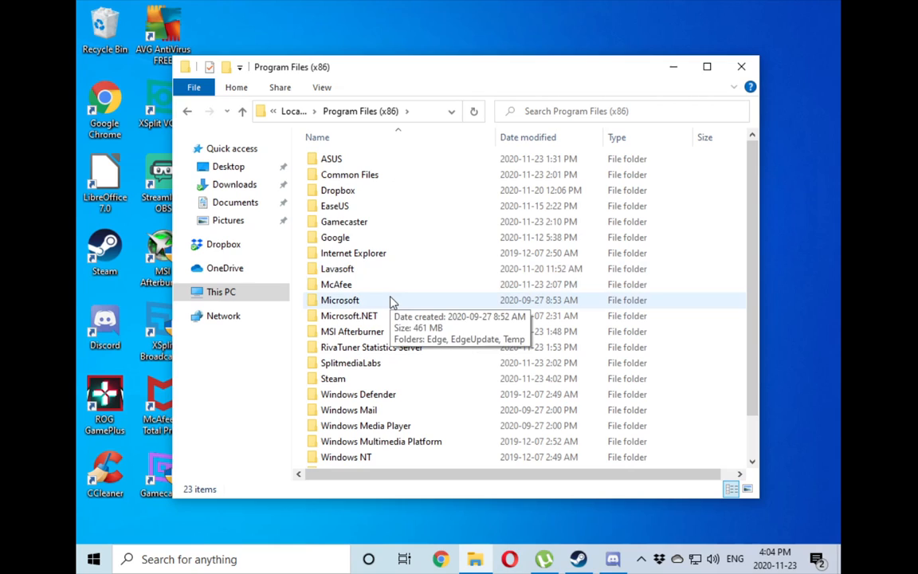
click(357, 253)
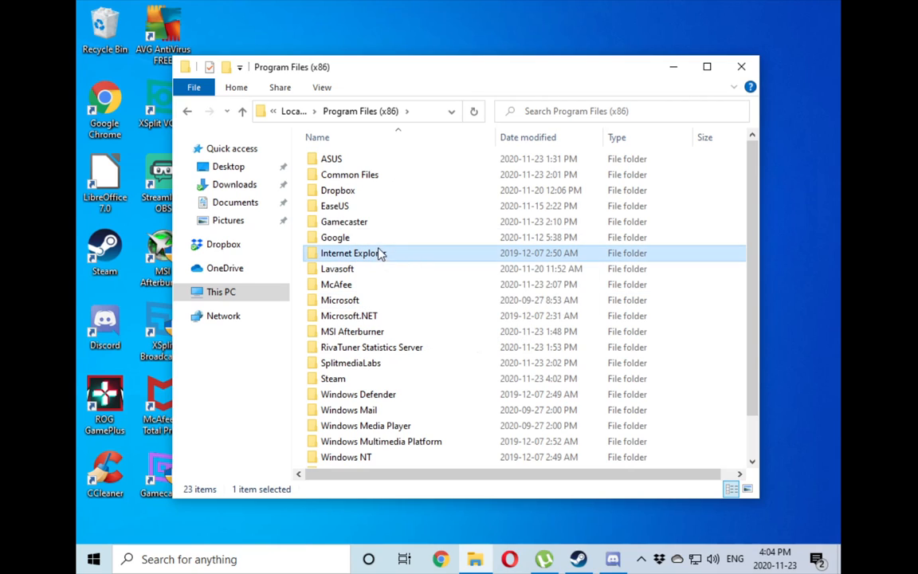
mouse_move(314, 256)
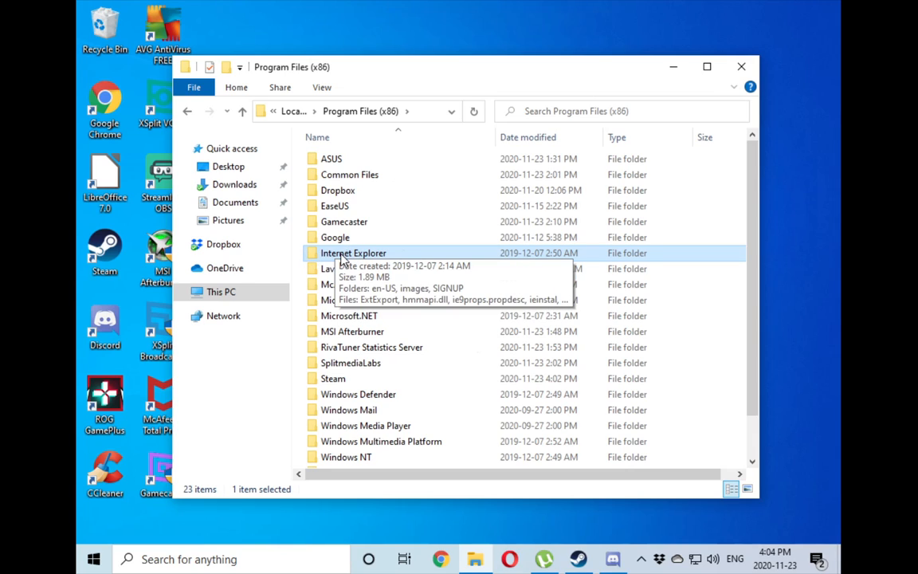
click(739, 70)
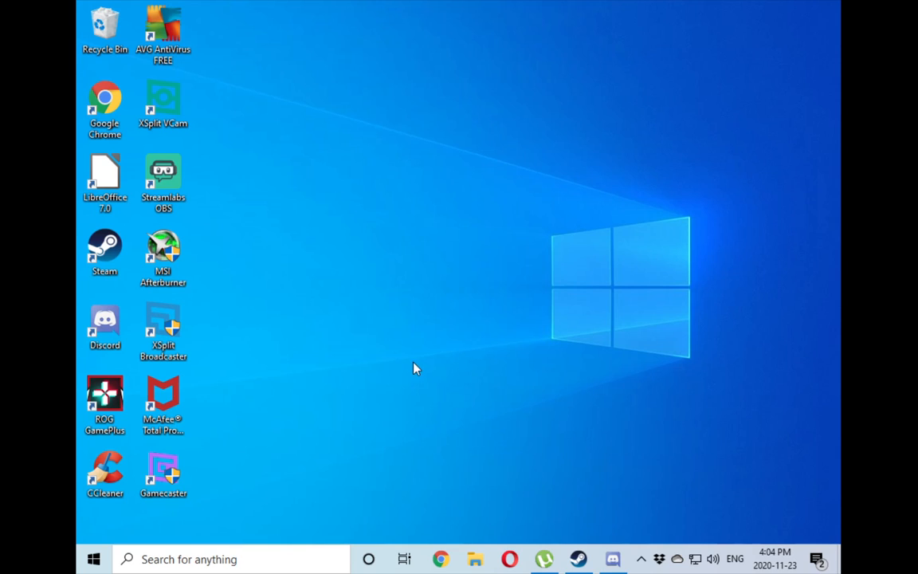
click(236, 560)
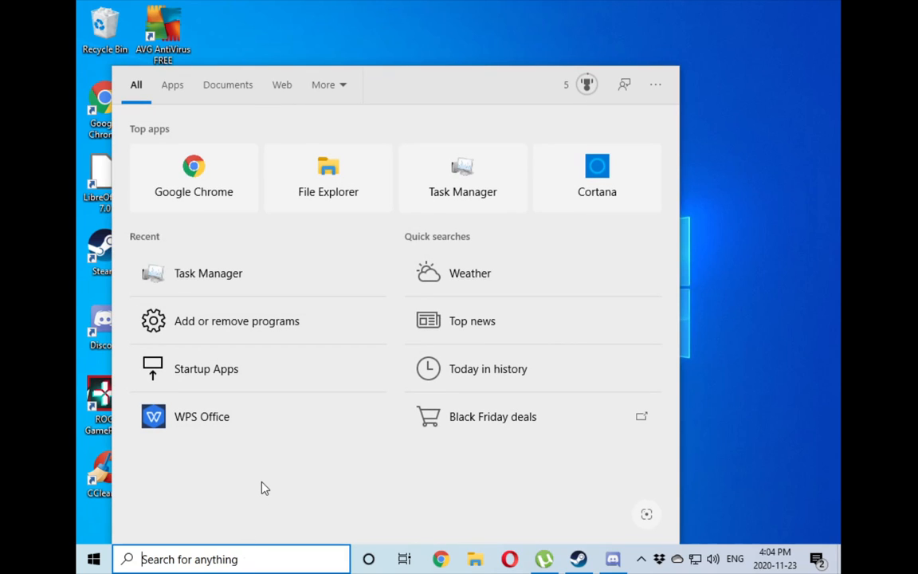
text(tas)
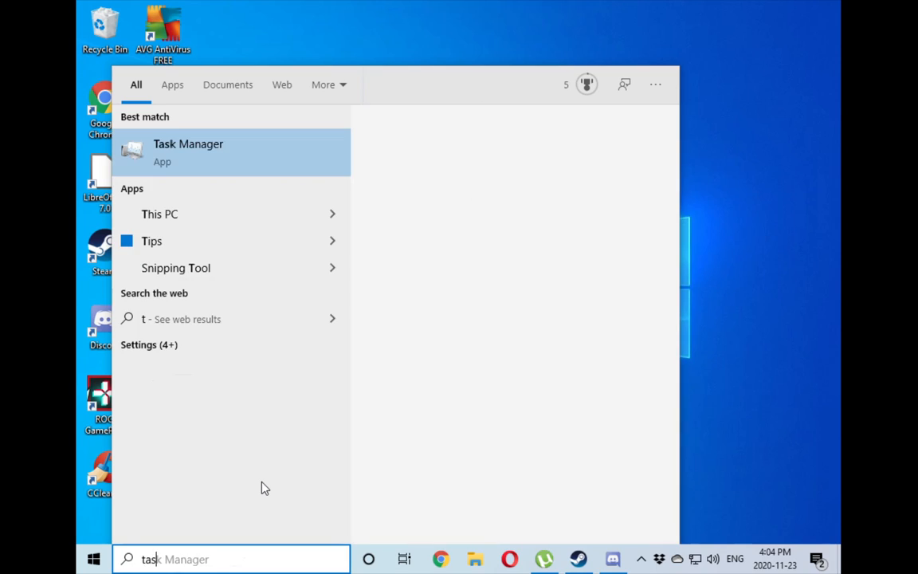
text(k)
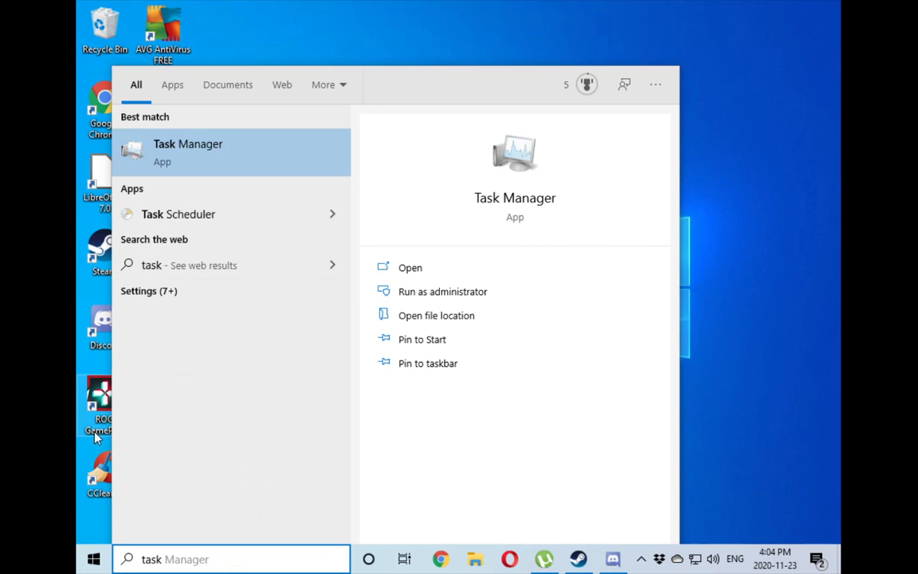
click(90, 560)
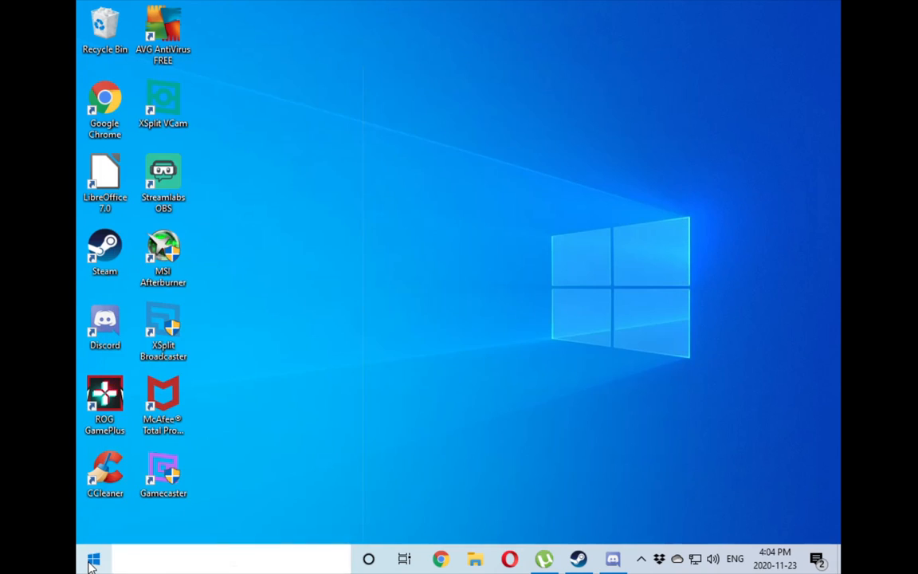
click(90, 561)
click(643, 364)
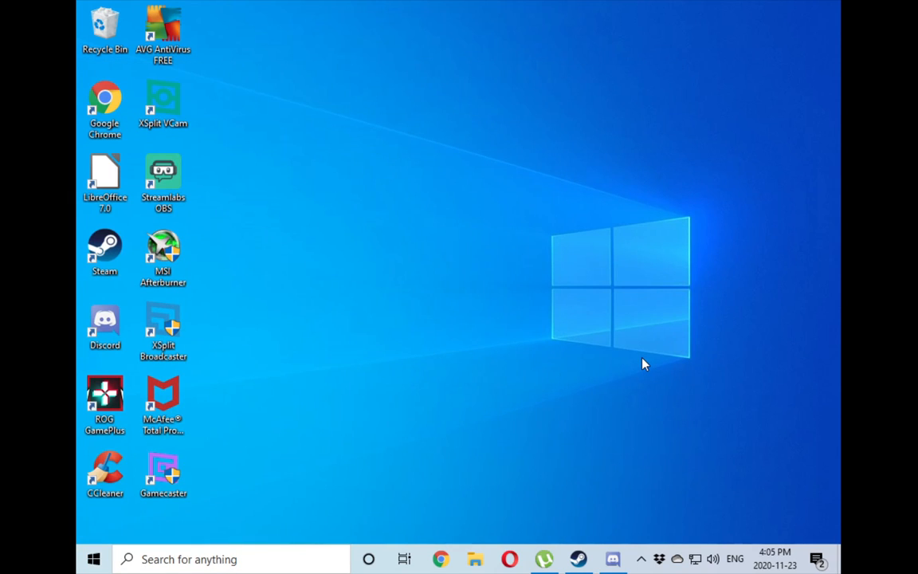
Open Task Manager from the Windows security screen to show the running processes
key(ctrl+alt+Delete)
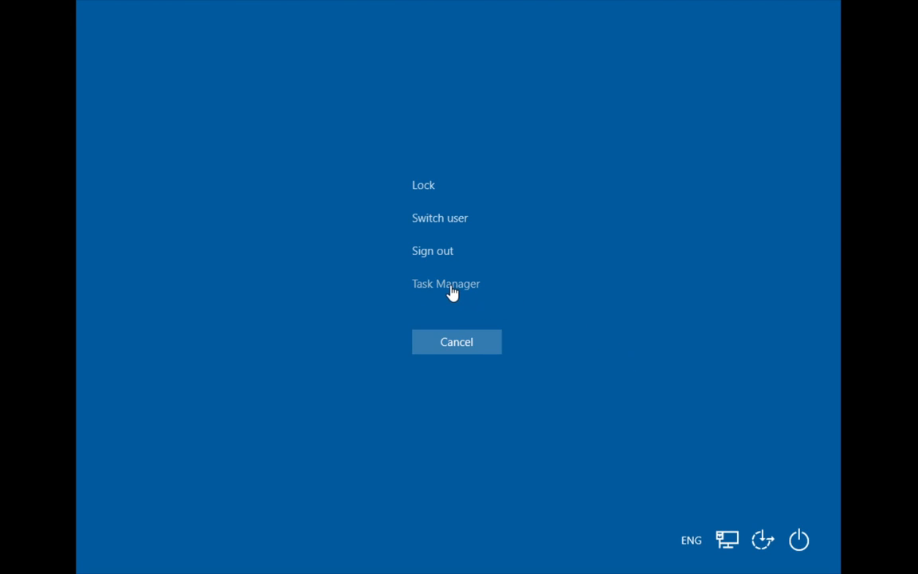
click(451, 293)
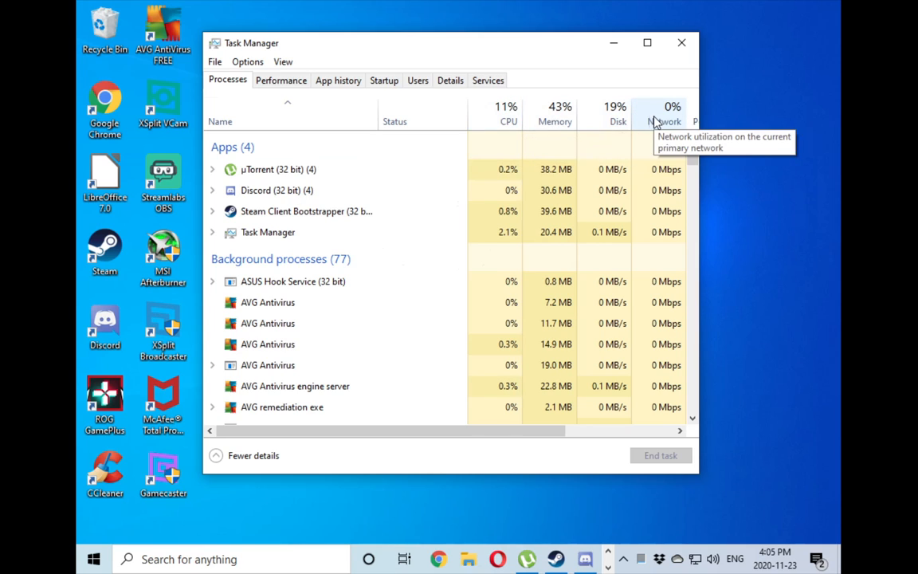
mouse_move(430, 431)
mouse_down()
mouse_move(610, 418)
mouse_move(418, 416)
mouse_up()
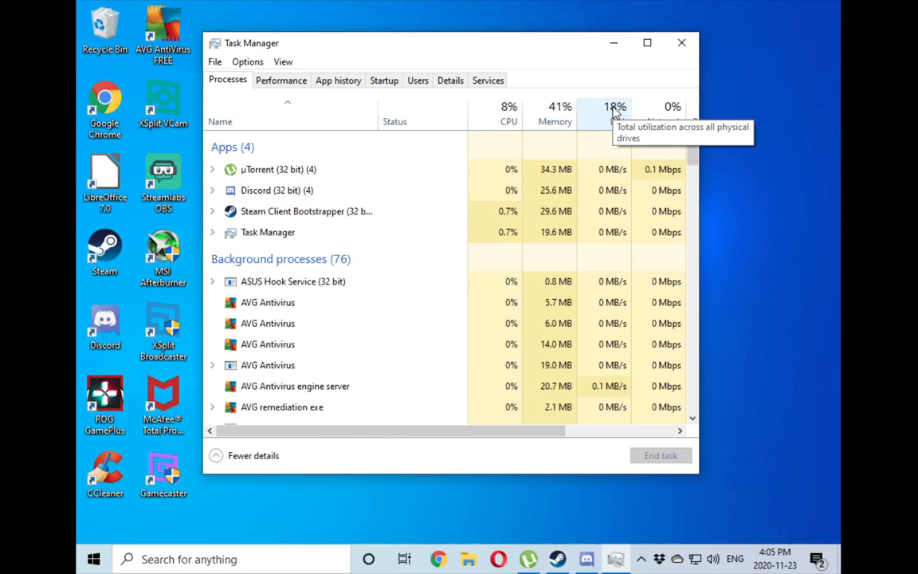
Compare the running processes sorted by disk, memory and CPU usage, finish with the disk sort, and minimise Task Manager
click(615, 114)
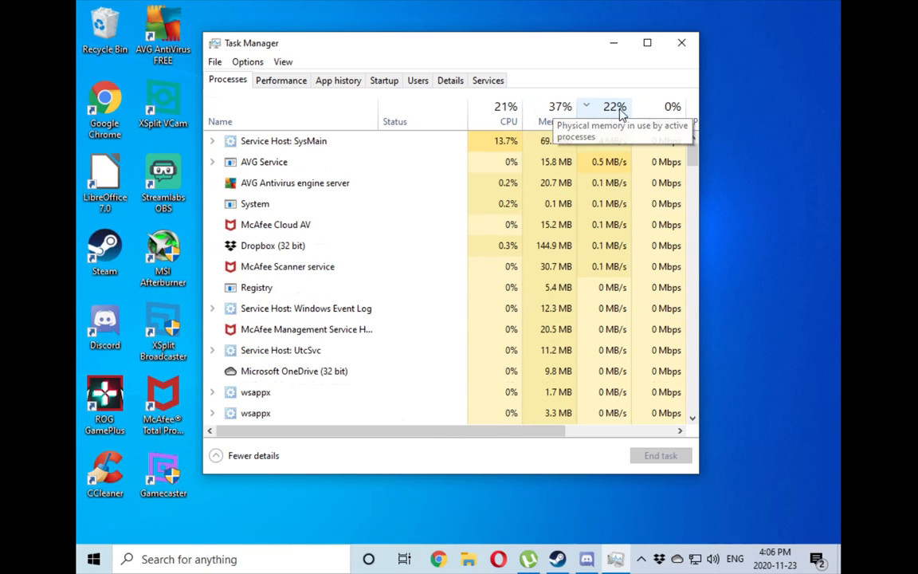
click(553, 110)
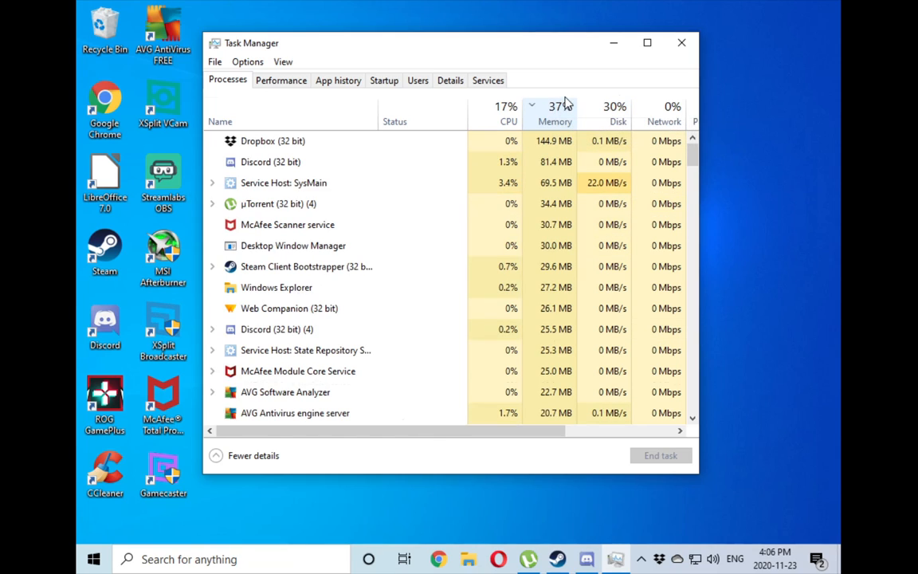
click(503, 112)
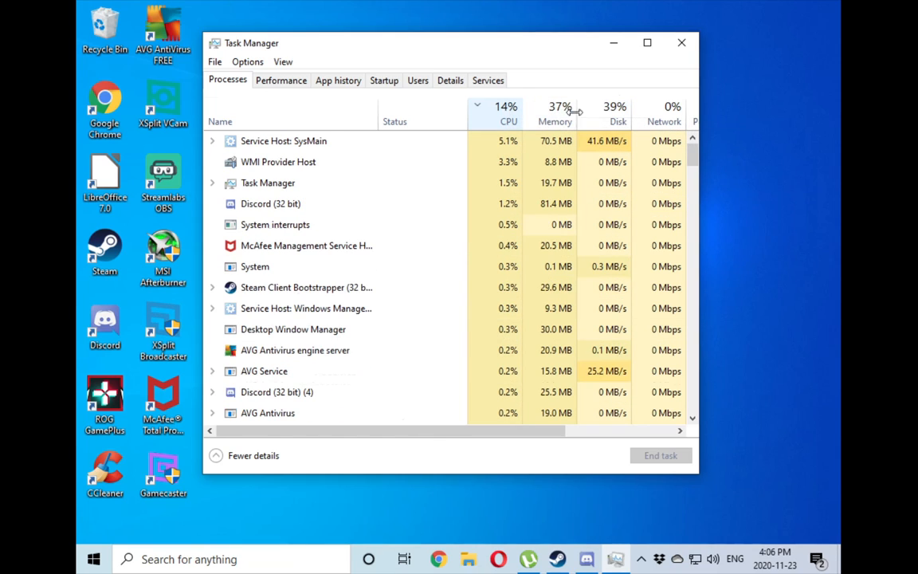
click(612, 113)
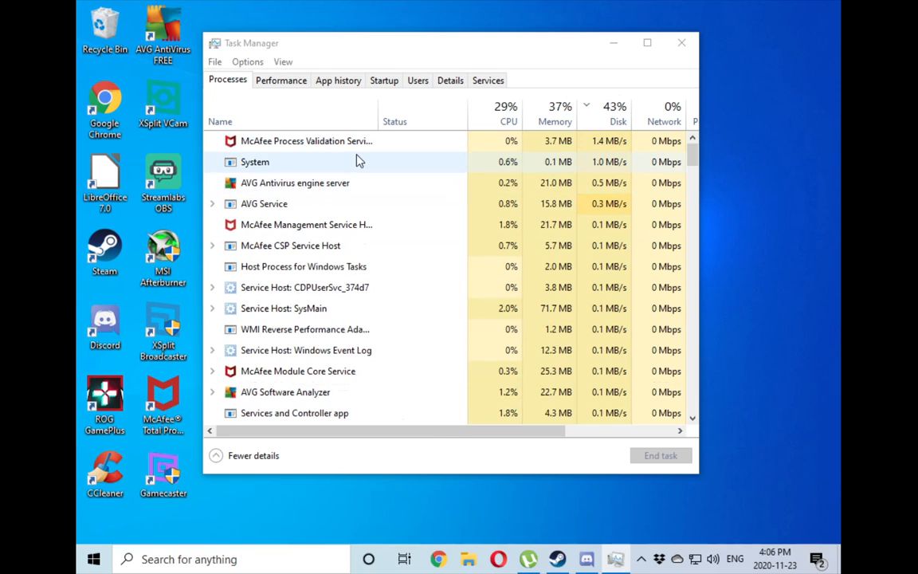
click(613, 43)
Search Windows for "add", open Add or remove programs, and activate the search field of the installed apps list
click(232, 559)
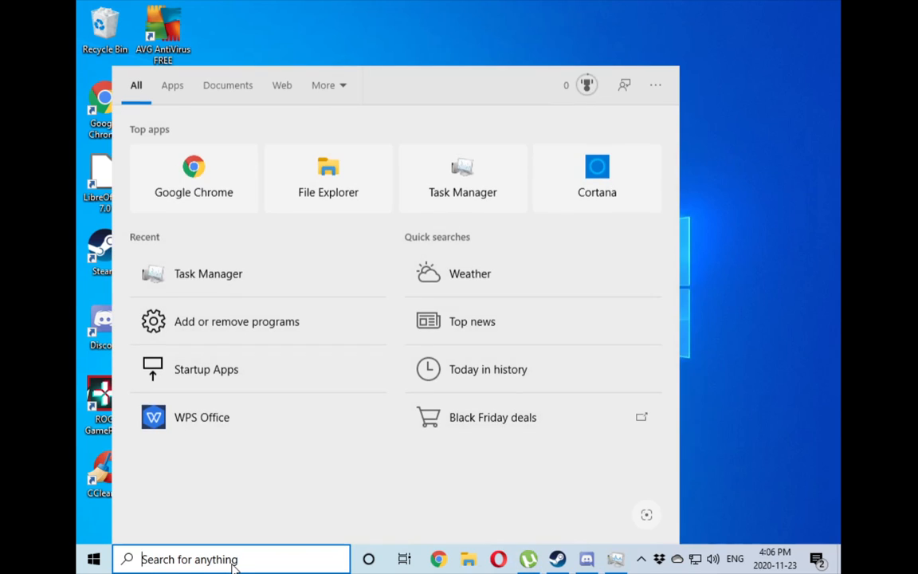
text(add)
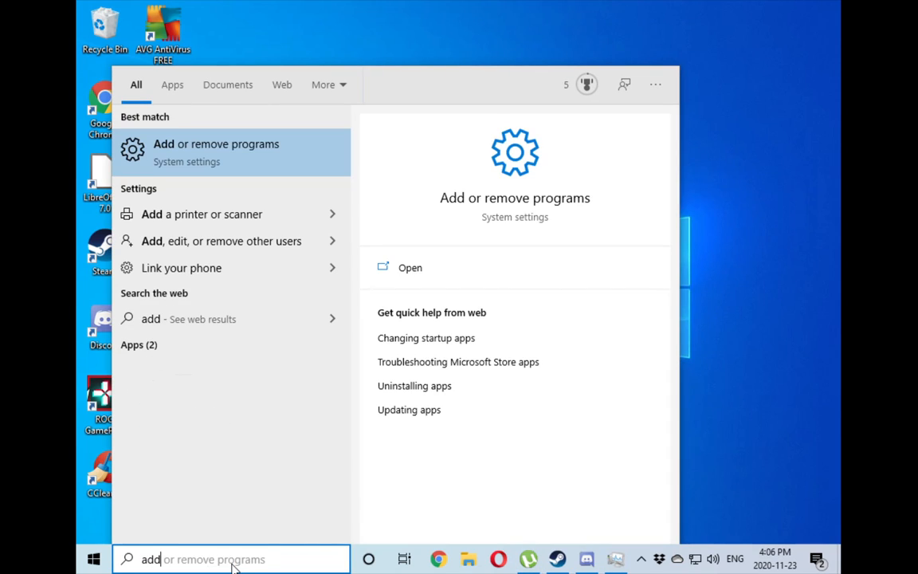
click(229, 157)
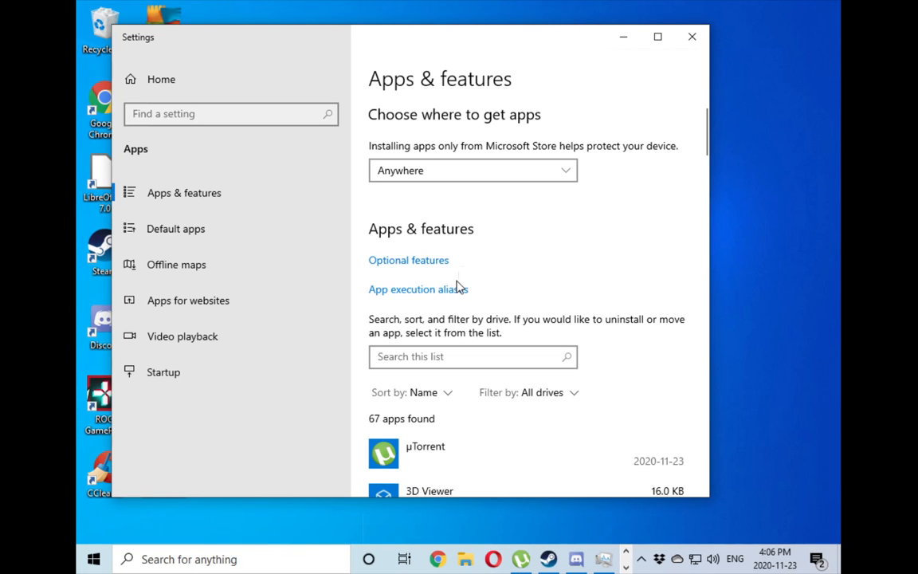
scroll(579, 306, down, 5)
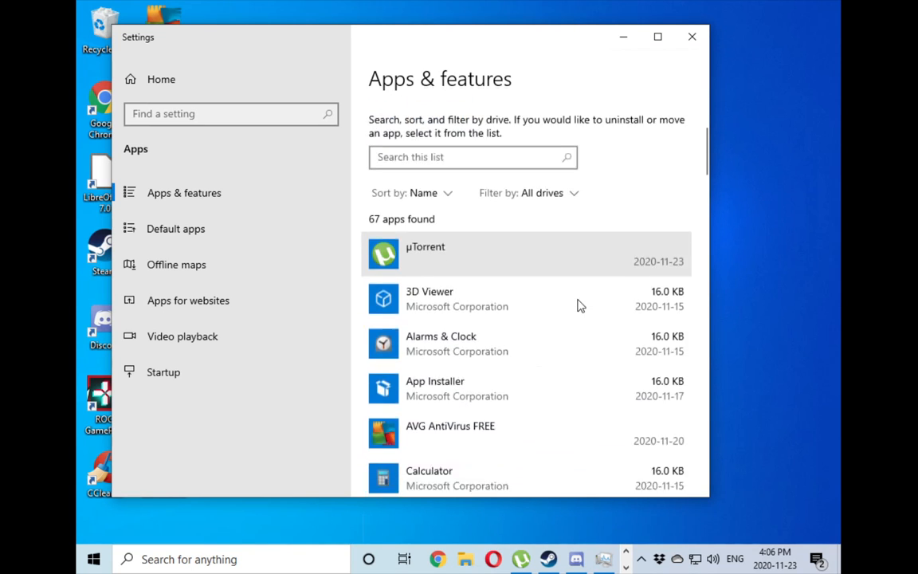
scroll(578, 308, up, 3)
scroll(580, 303, up, 1)
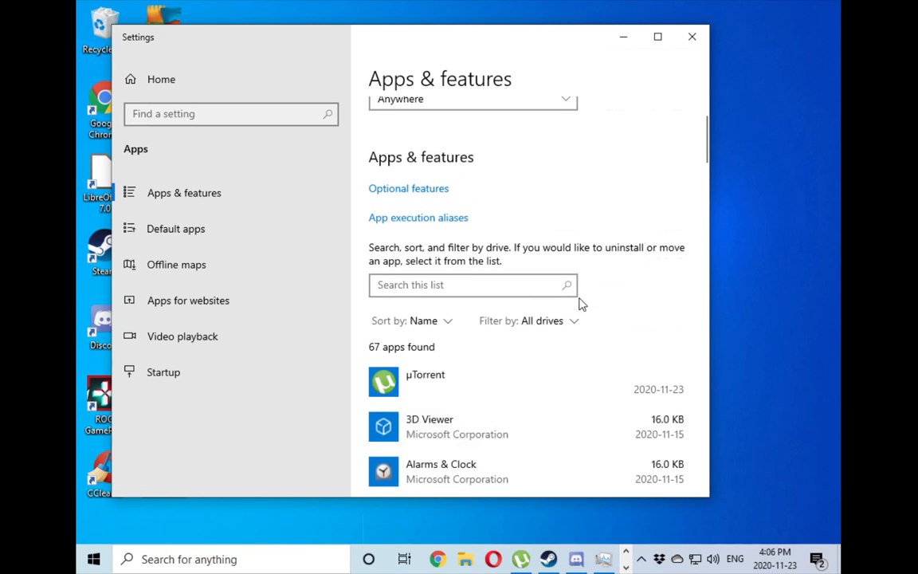
click(504, 286)
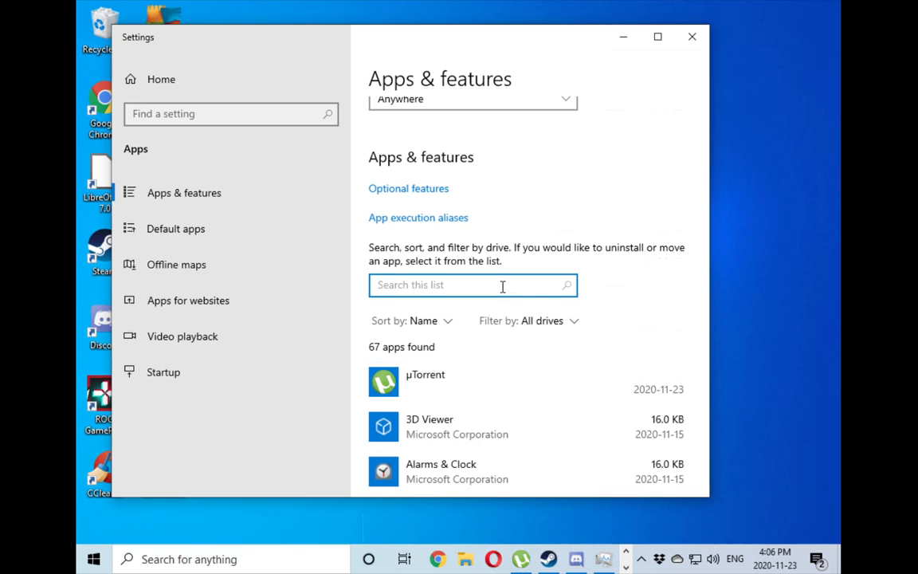
Review the process list in Task Manager once more and minimise it to return to Apps & features
click(604, 558)
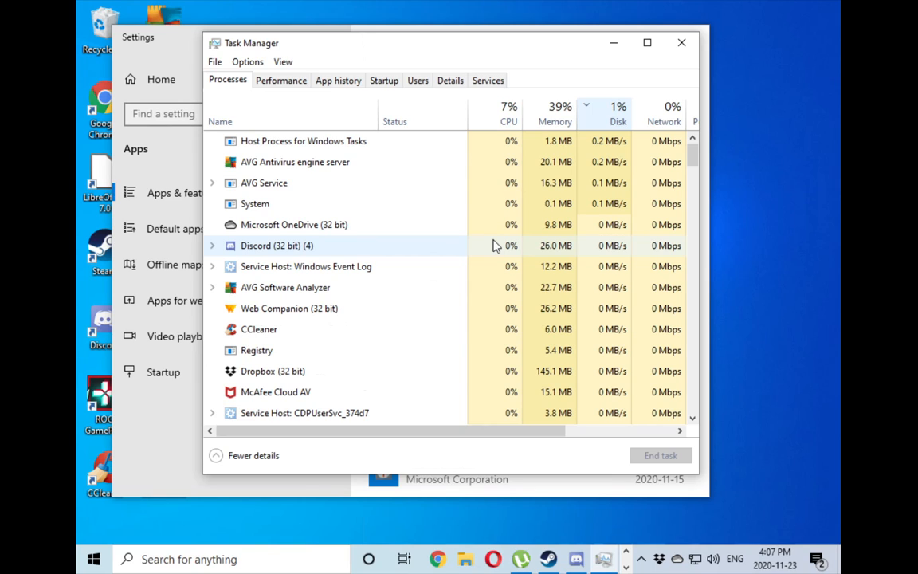
click(619, 47)
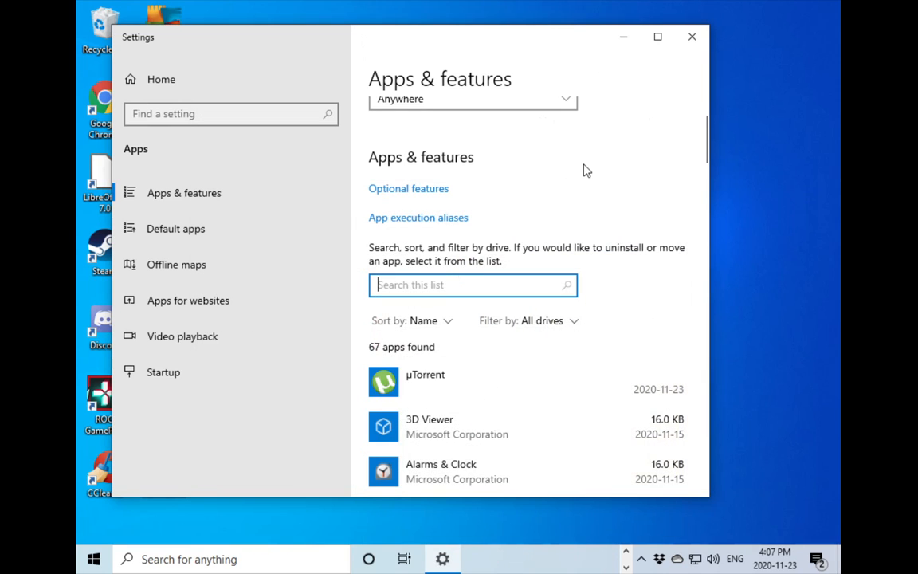
Search the installed apps for "ccleaner" and uninstall CCleaner, allowing its changes and completing the uninstall wizard
text(ccleaner)
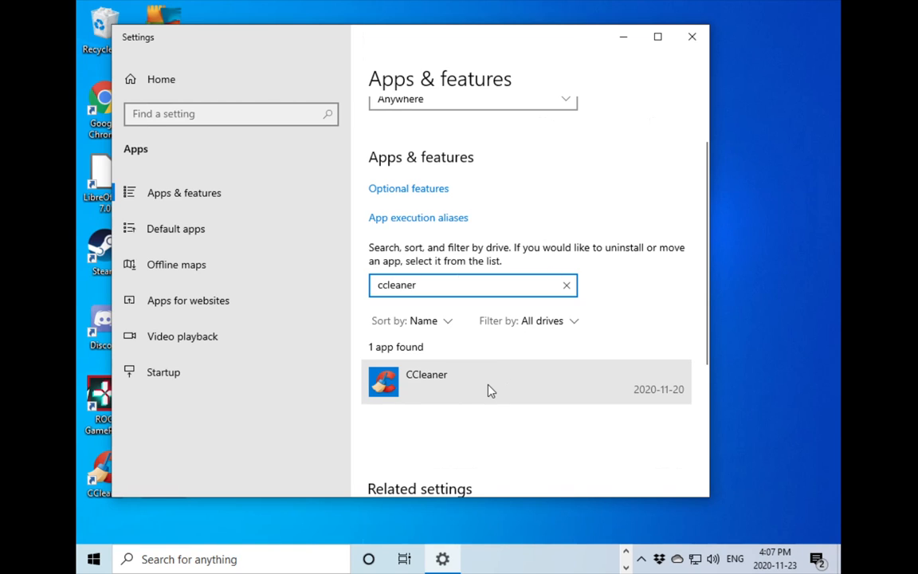
click(489, 388)
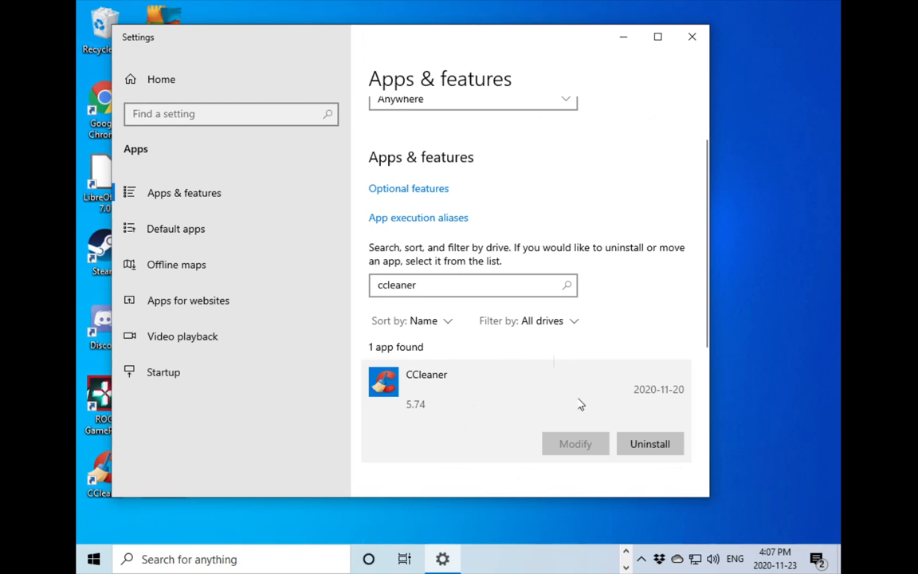
click(650, 448)
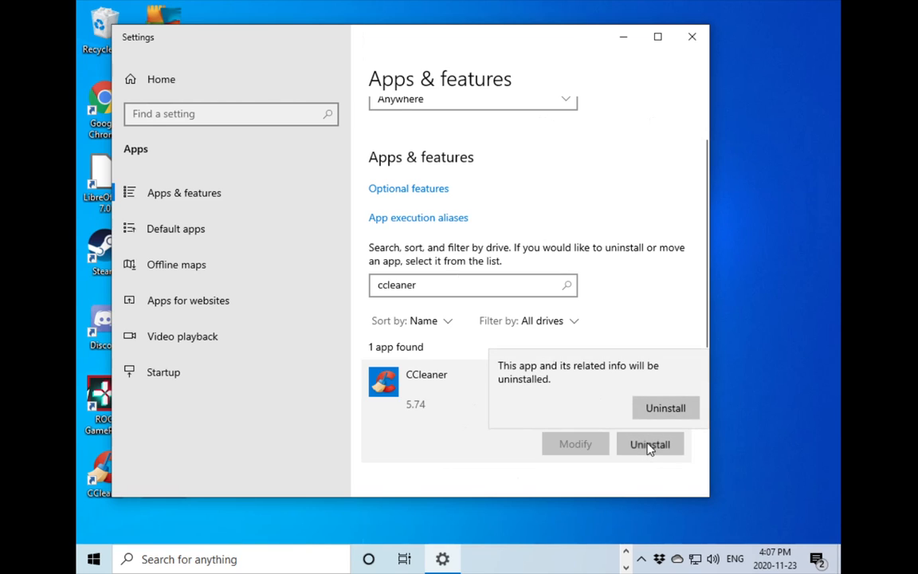
click(661, 409)
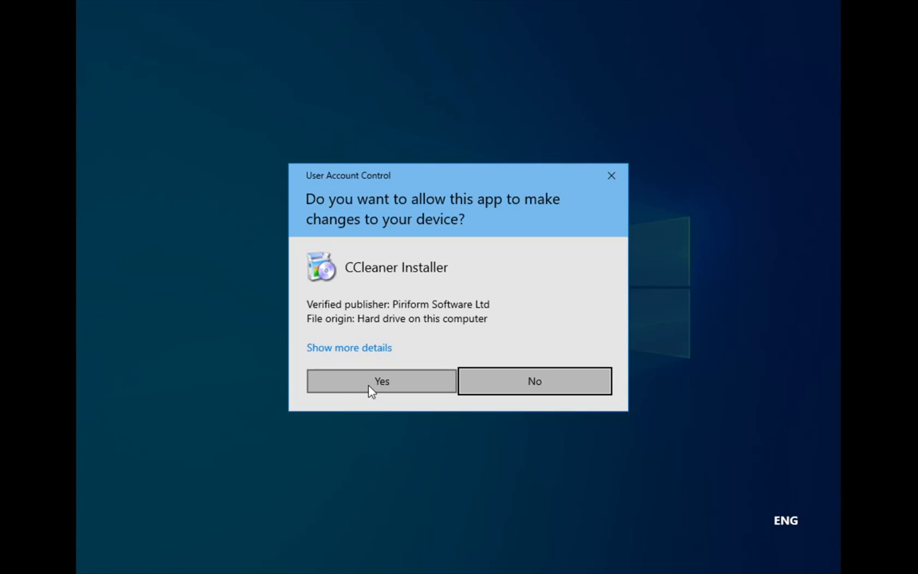
click(369, 385)
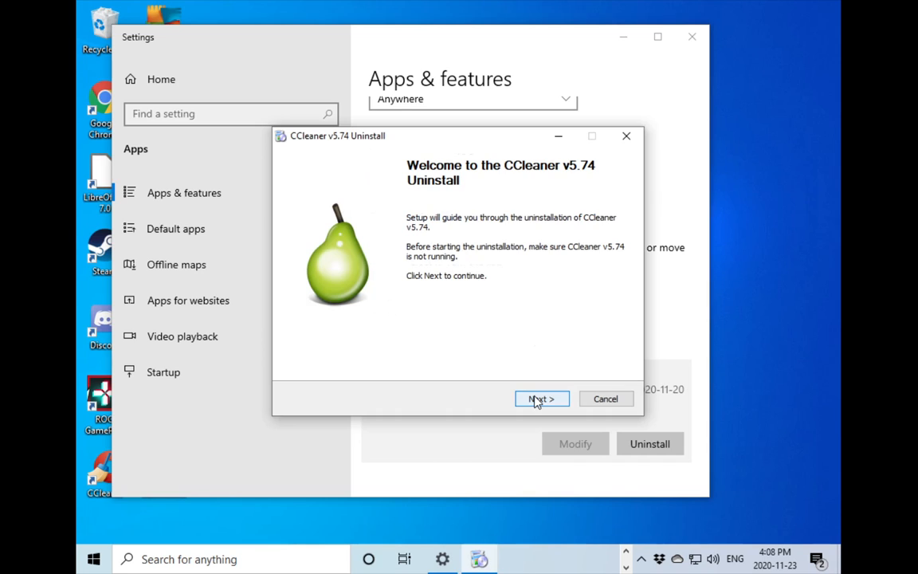
click(536, 401)
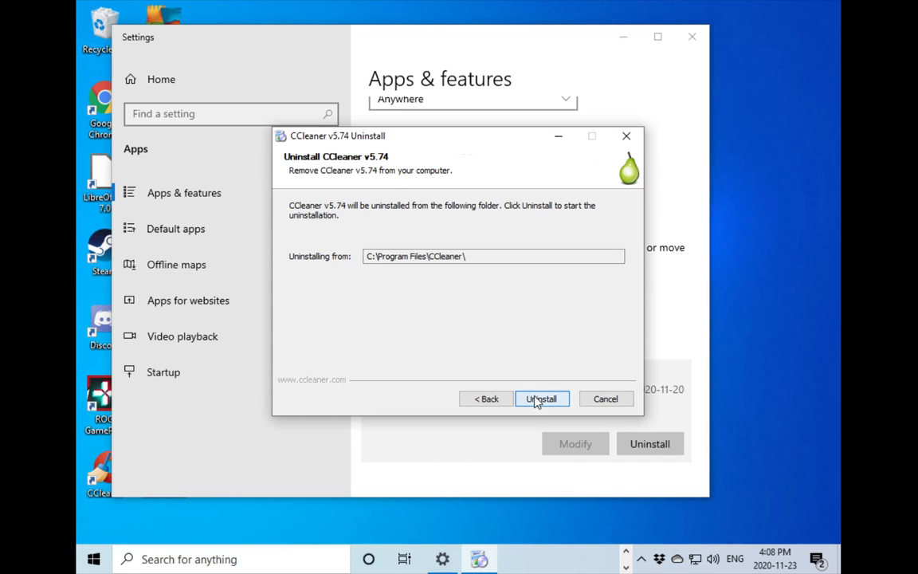
click(536, 400)
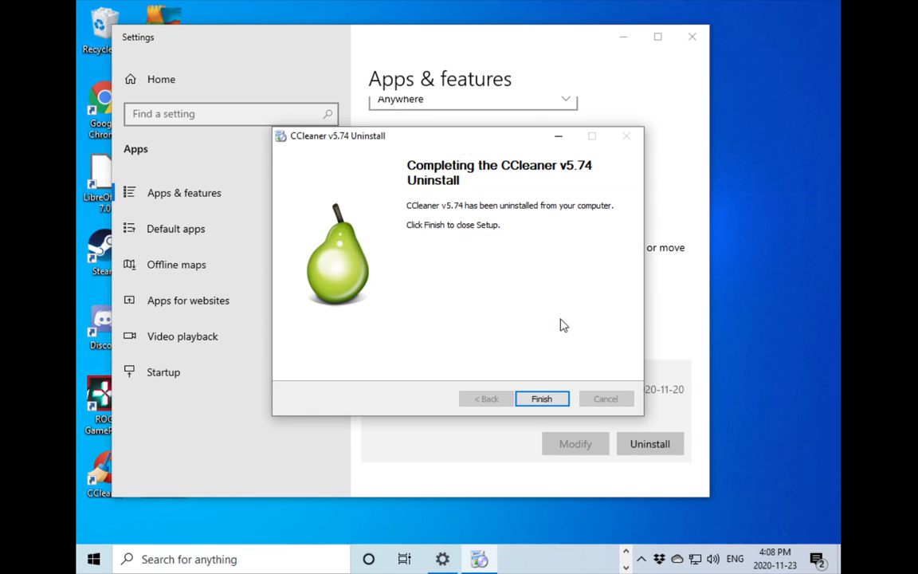
click(542, 399)
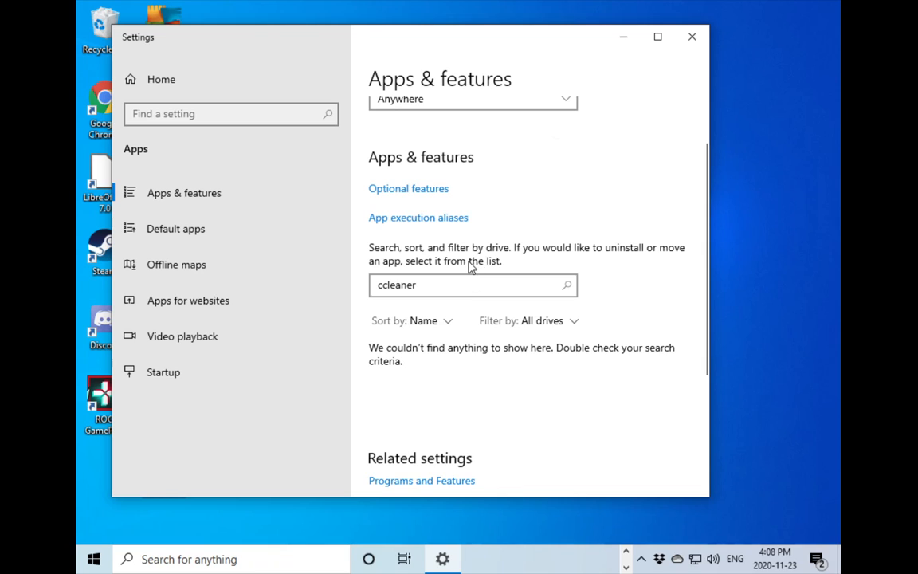
Clear the "ccleaner" search from the installed apps list, leaving the app source option at Anywhere
scroll(468, 266, up, 2)
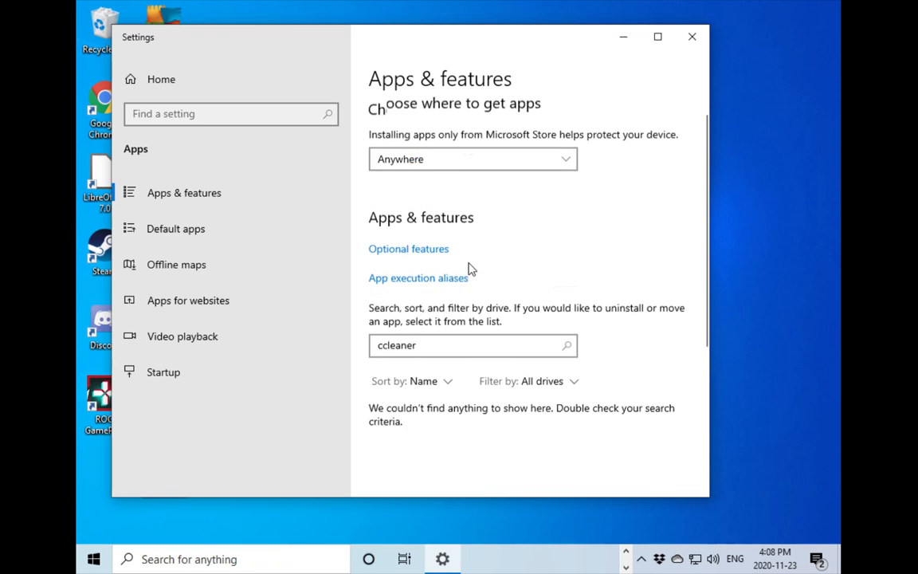
click(466, 170)
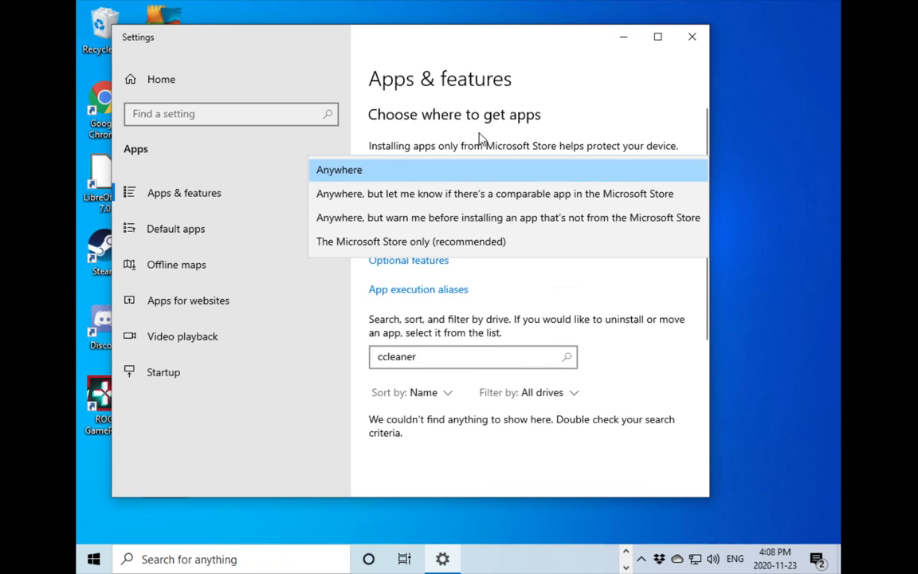
click(481, 139)
key(BackSpace)
key(BackSpace)
key(BackSpace)
key(BackSpace)
key(BackSpace)
key(BackSpace)
key(BackSpace)
Start uninstalling AVG AntiVirus FREE from the installed apps list, allowing its changes and agreeing to continue the removal
scroll(533, 354, down, 3)
scroll(532, 359, down, 4)
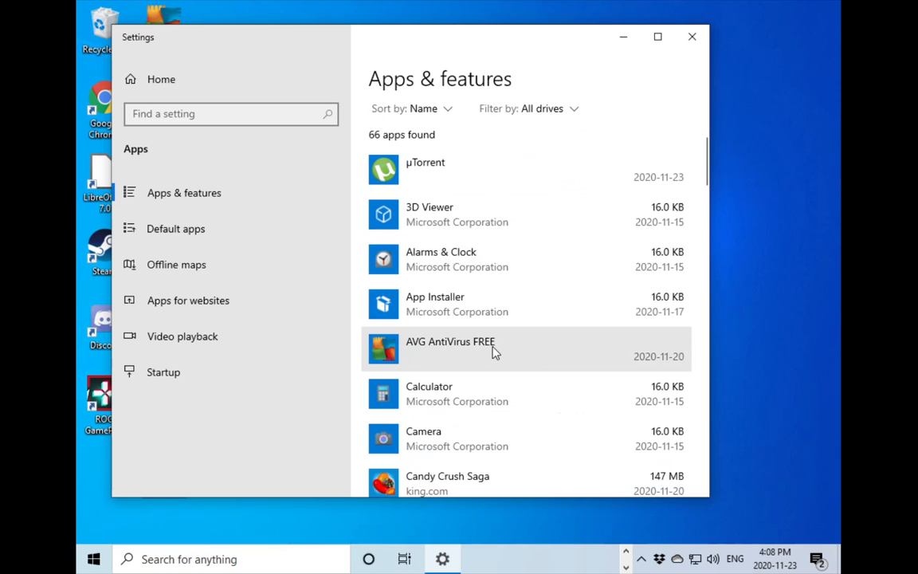
click(493, 351)
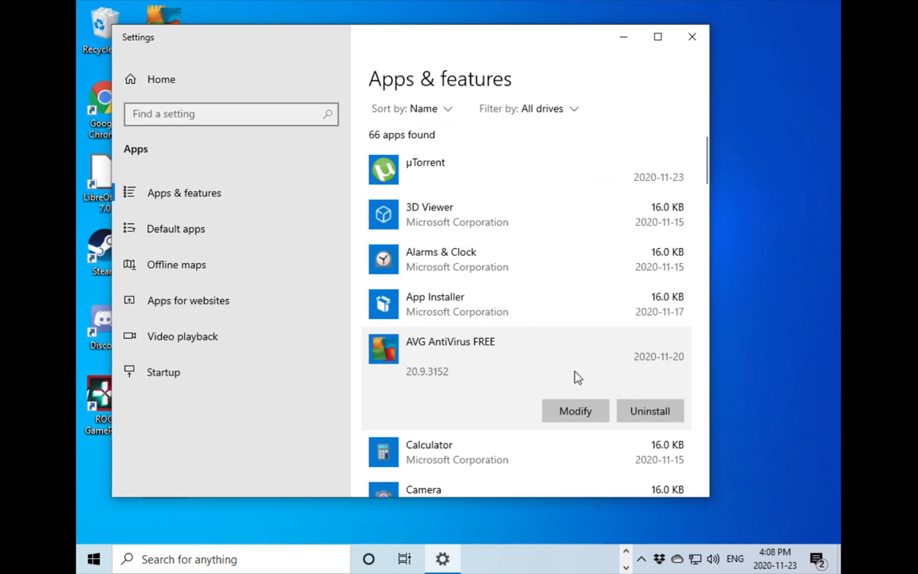
click(666, 414)
click(639, 379)
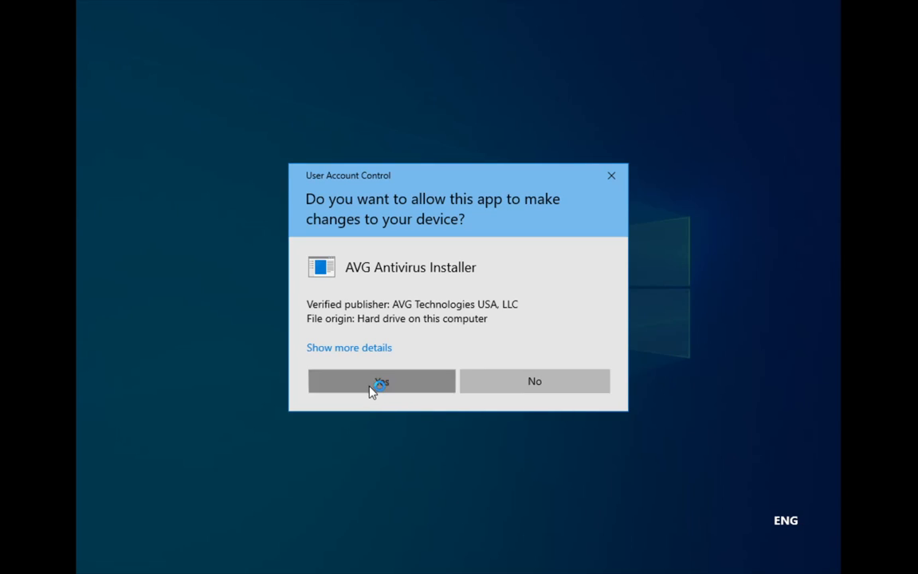
click(371, 389)
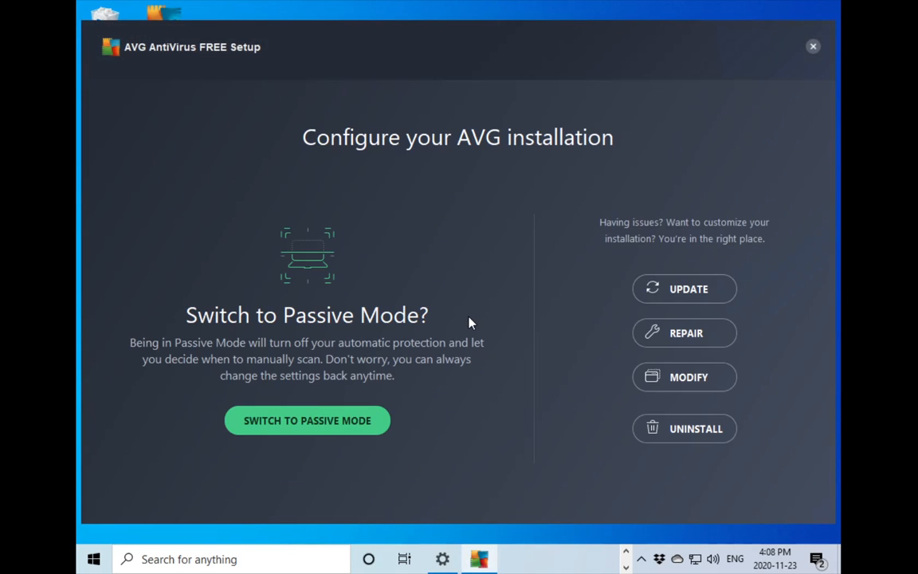
click(681, 435)
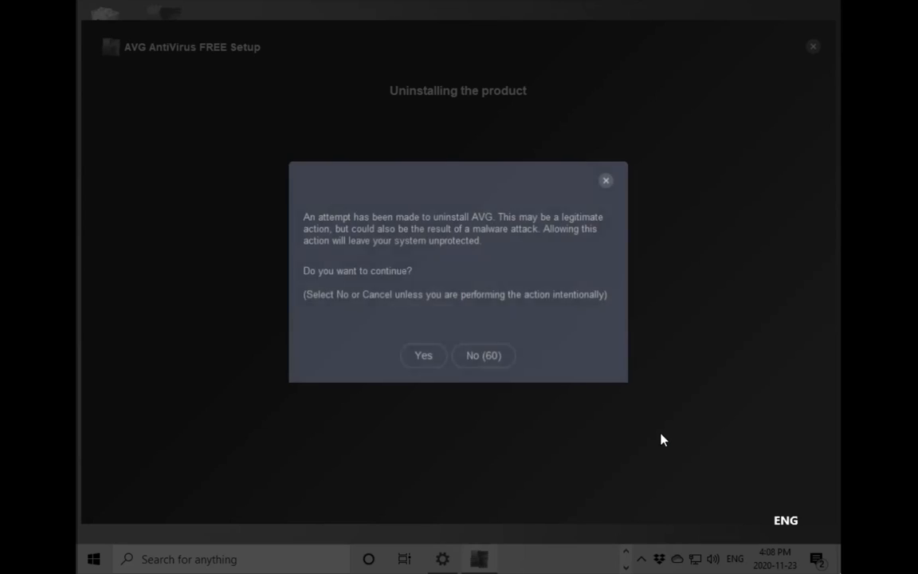
click(427, 361)
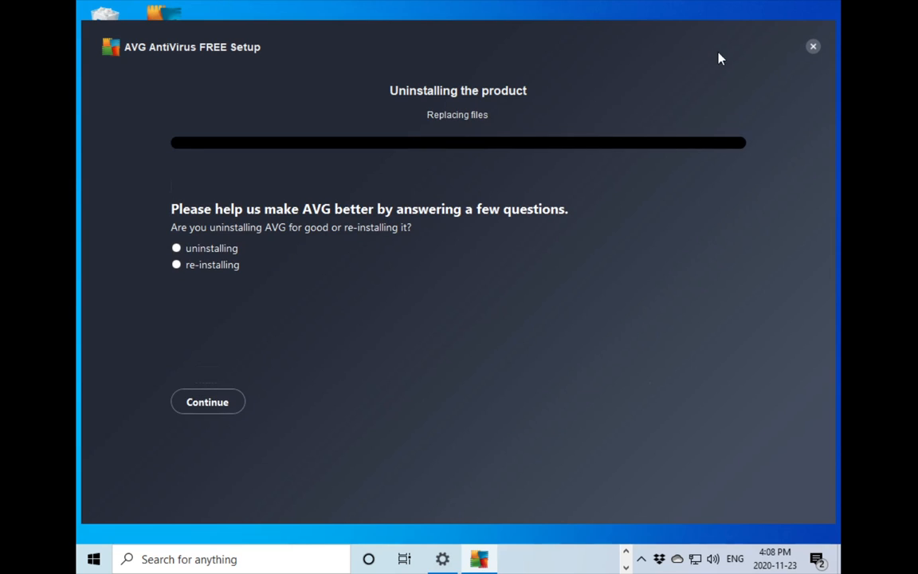
Return to Apps & features, search the installed apps for "wps", and uninstall WPS Office
click(451, 565)
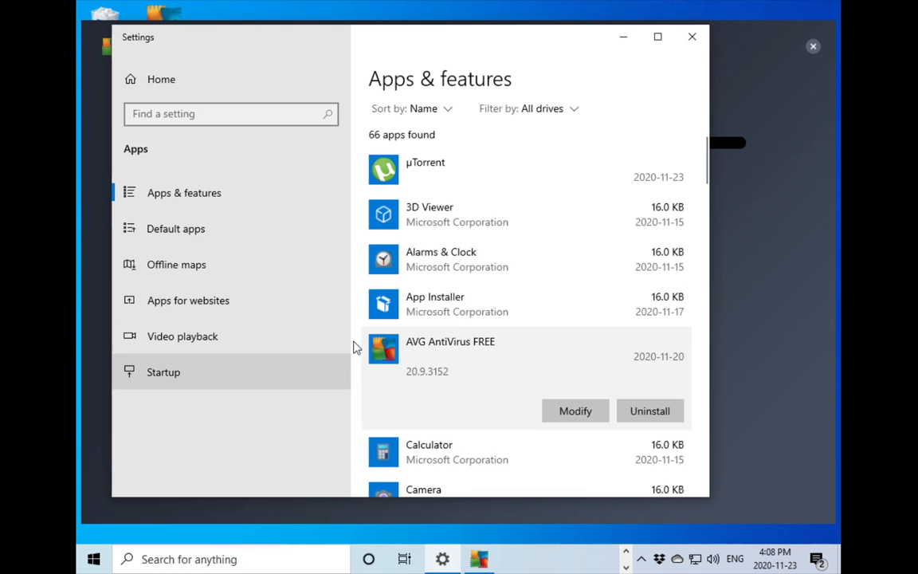
scroll(381, 347, down, 5)
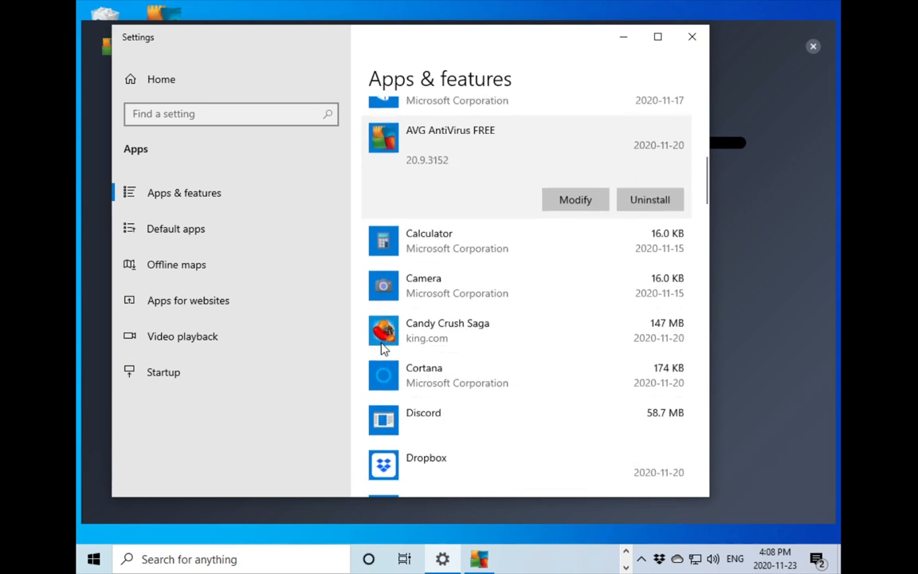
scroll(389, 342, down, 5)
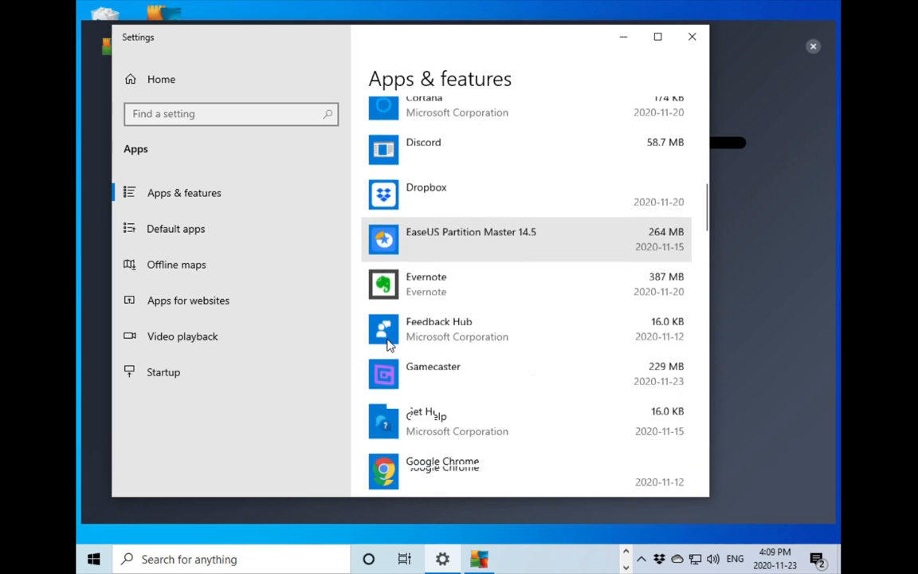
scroll(390, 343, up, 3)
scroll(389, 343, up, 10)
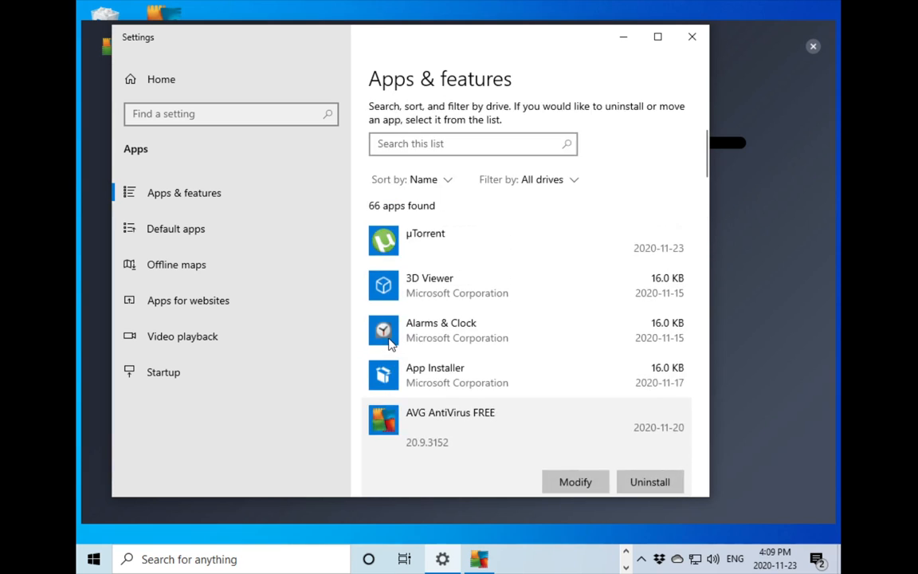
click(403, 363)
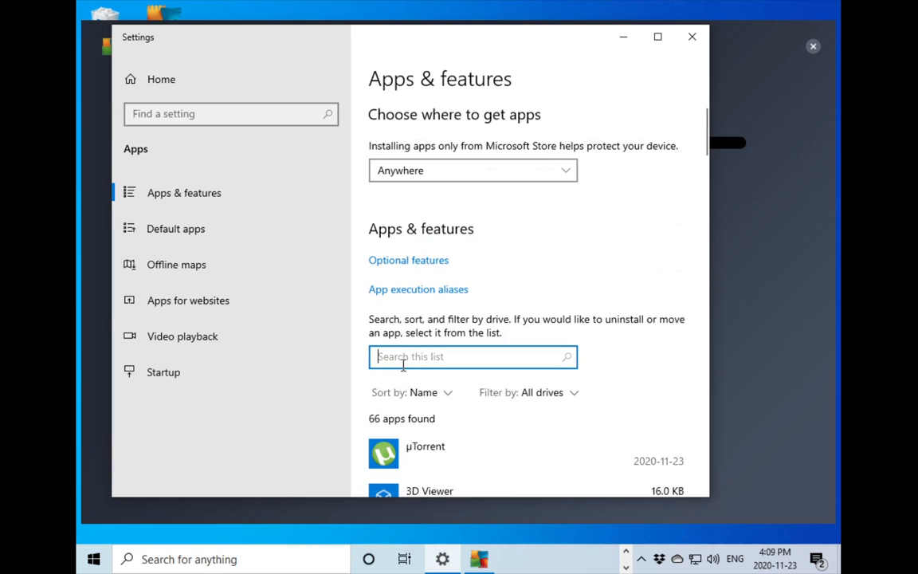
text(wps)
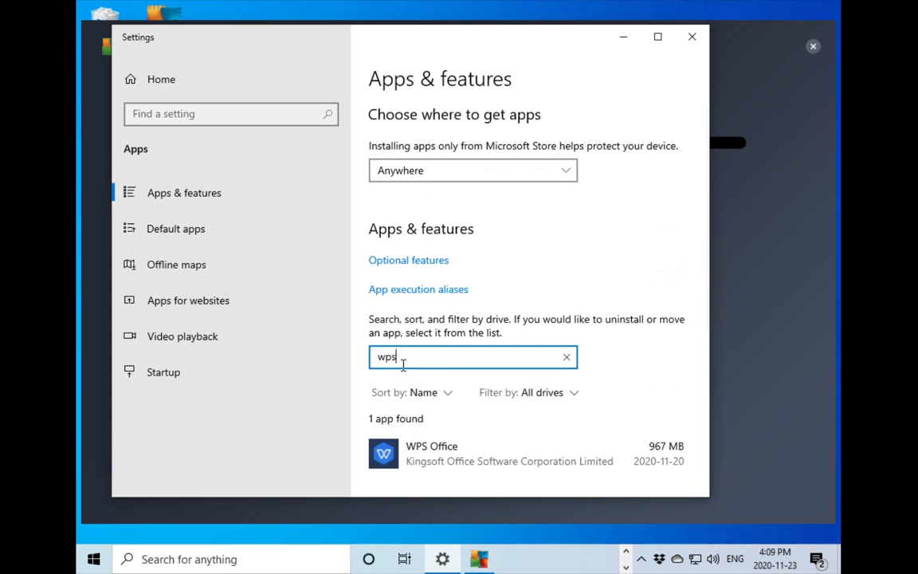
click(569, 448)
click(646, 374)
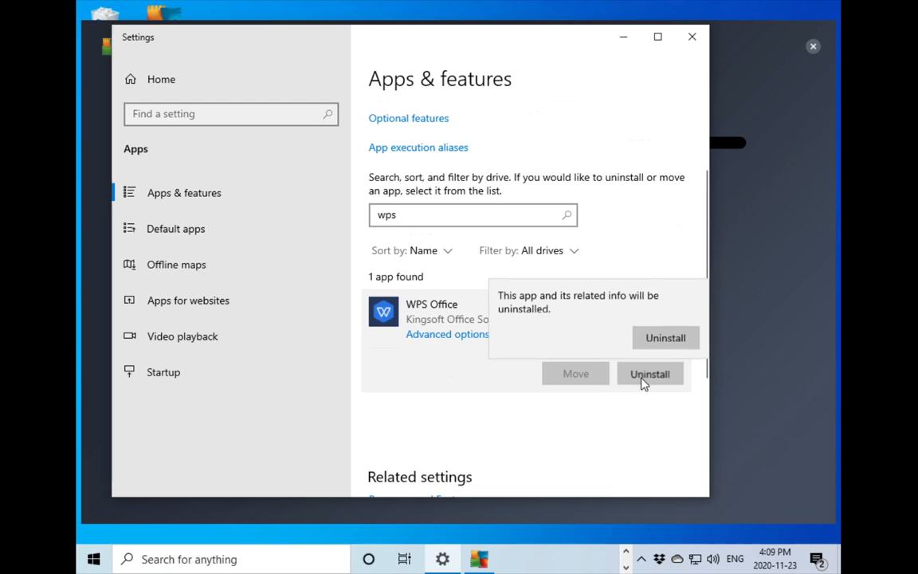
click(661, 337)
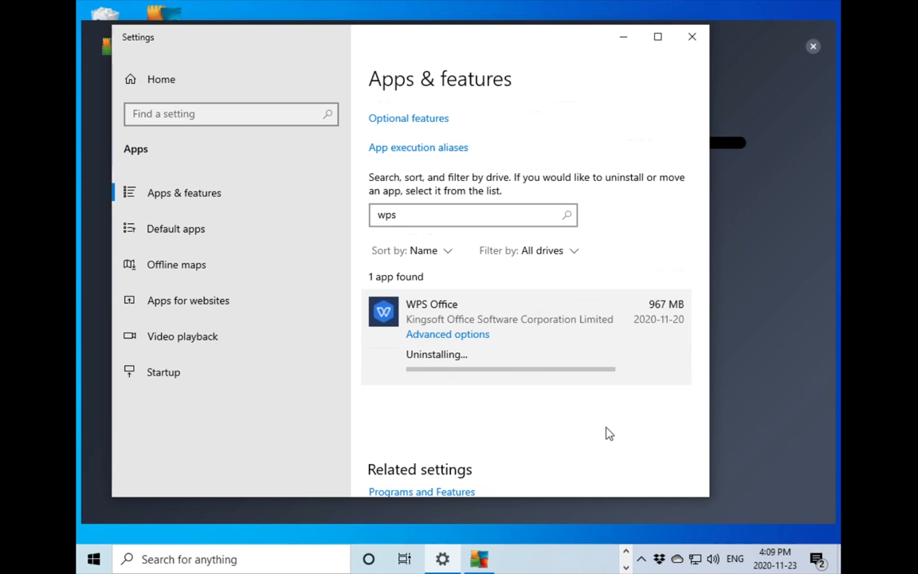
Clear the "wps" search to list all installed apps again
scroll(592, 427, down, 3)
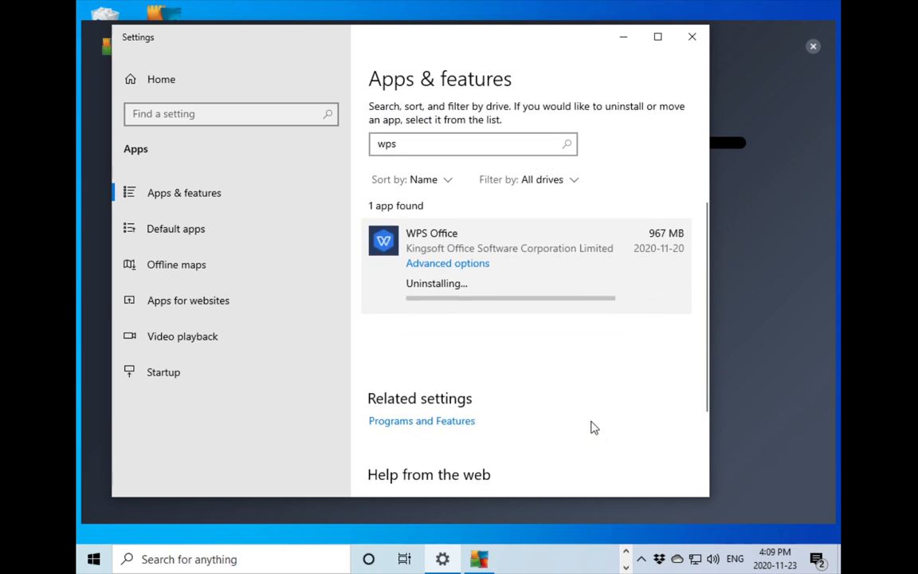
scroll(589, 418, up, 3)
click(441, 216)
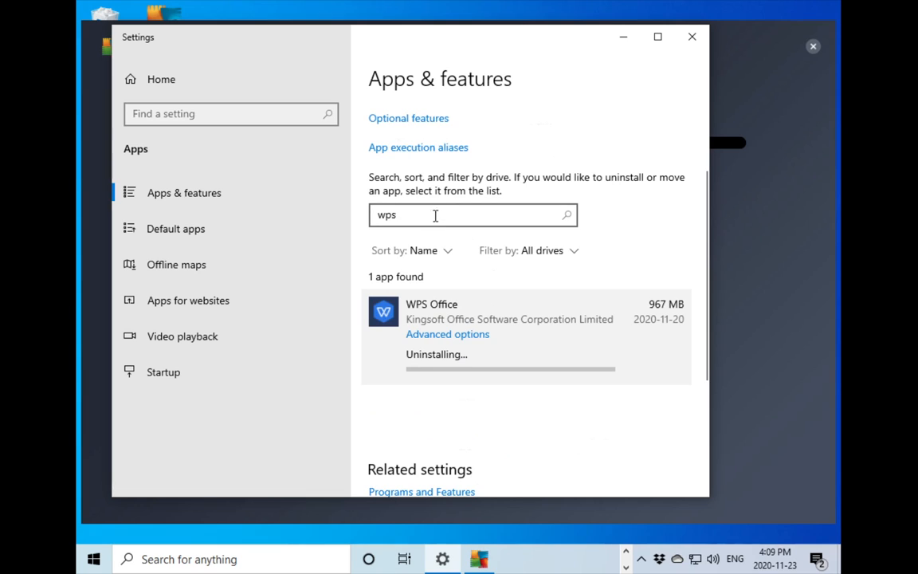
key(BackSpace)
key(BackSpace)
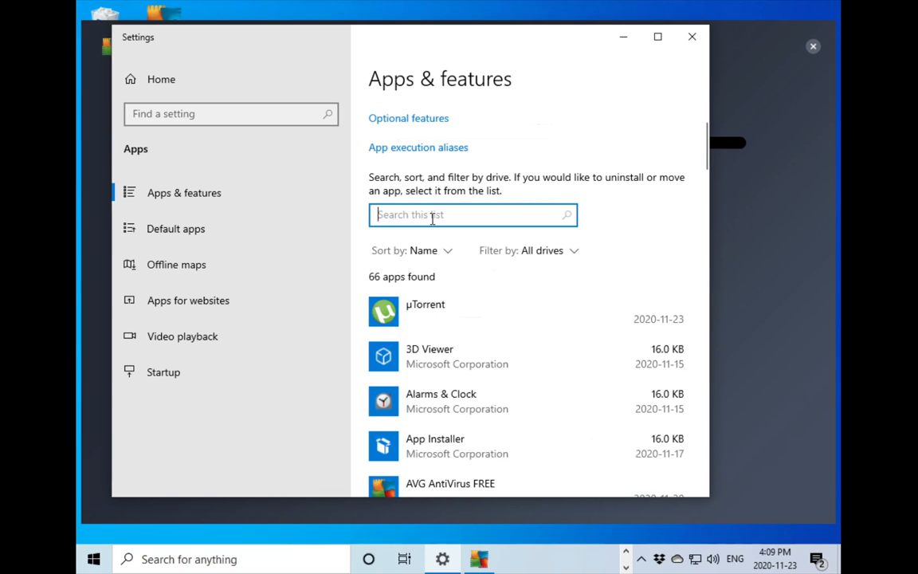
Look through the installed apps list for other unneeded programs, and close Settings
scroll(491, 347, down, 4)
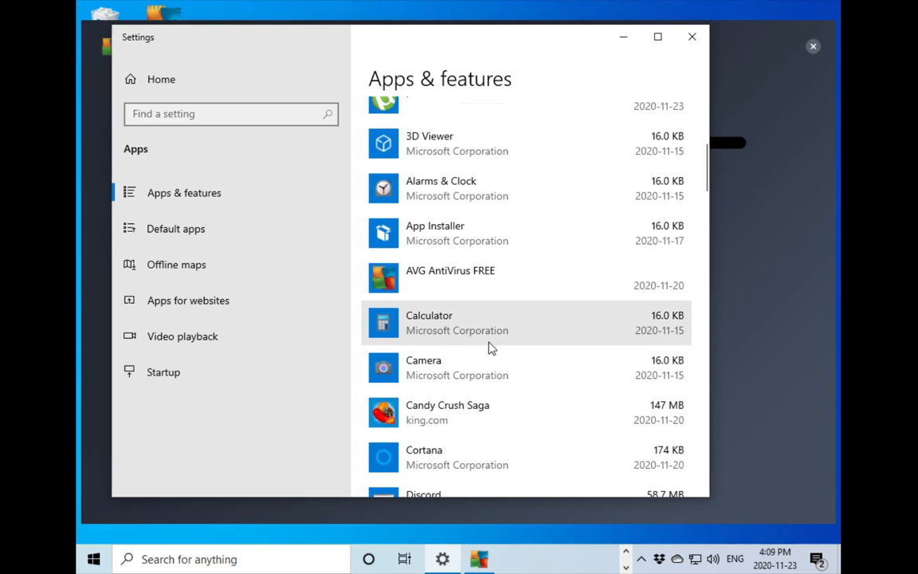
scroll(490, 347, down, 6)
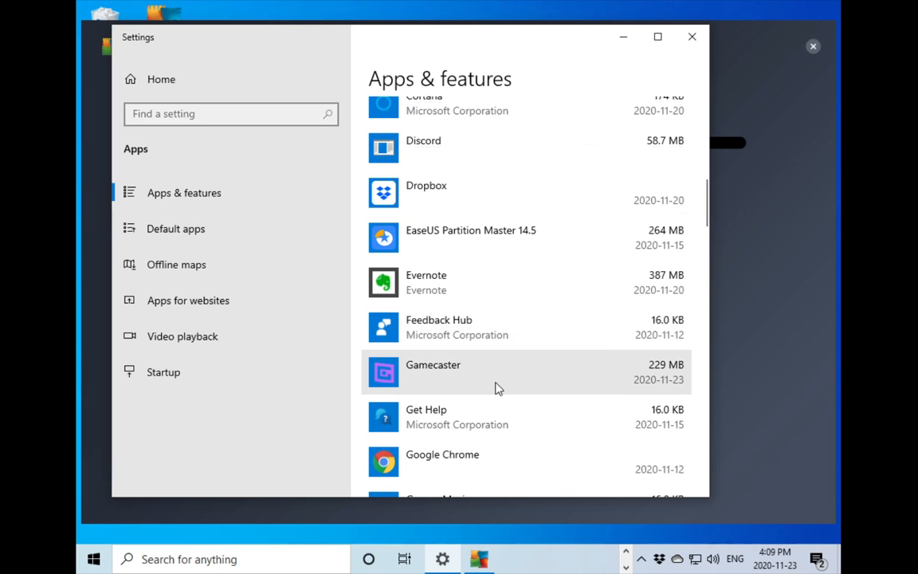
scroll(498, 371, up, 6)
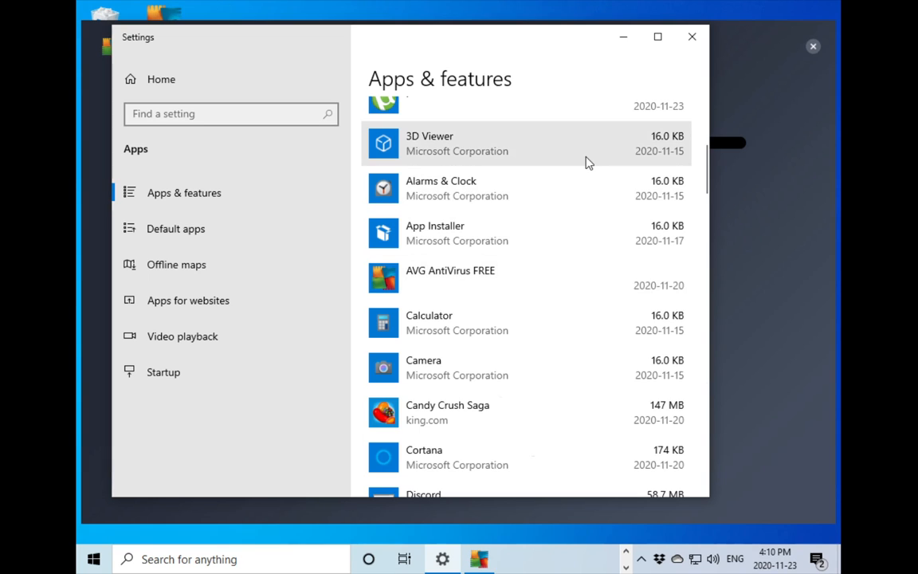
click(694, 36)
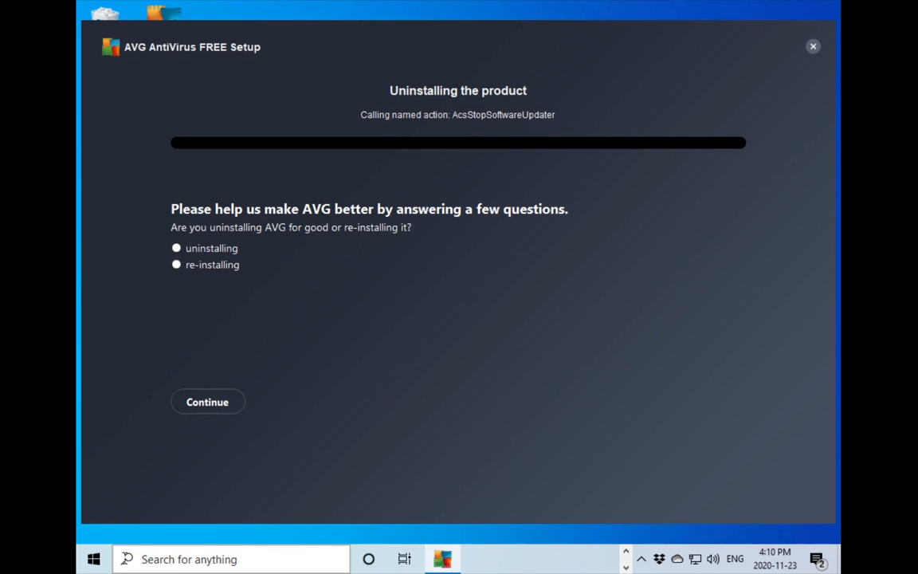
Search Windows for "star", open Startup Apps, and review which apps start at login and their impact
click(94, 561)
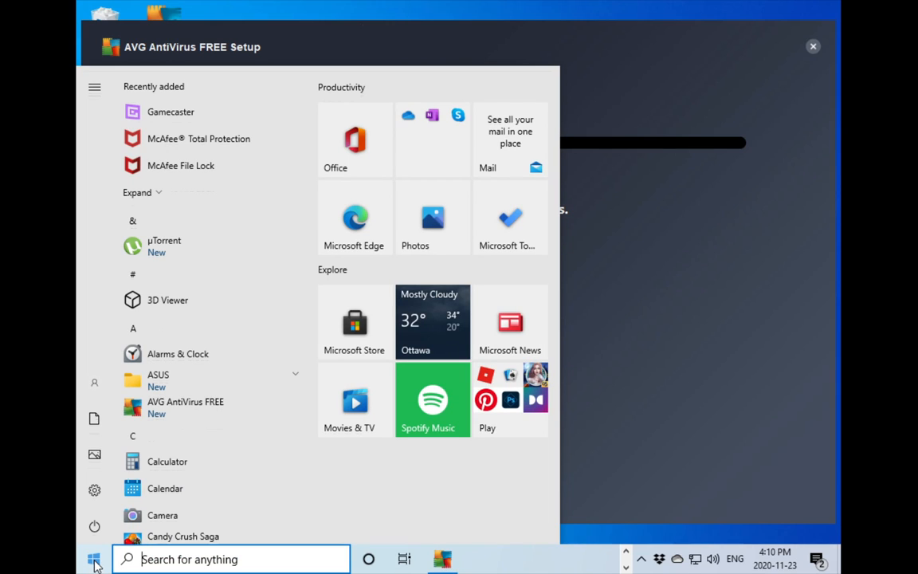
text(star)
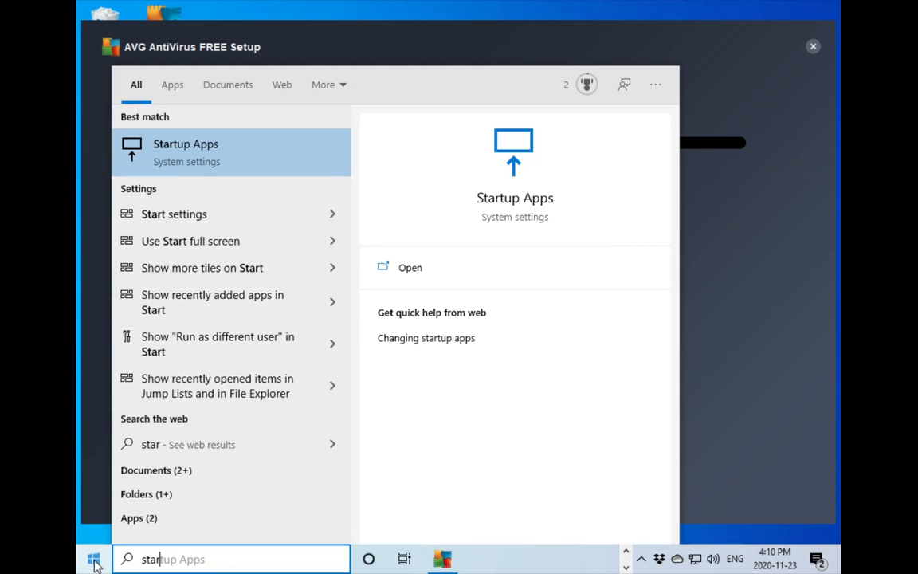
click(227, 152)
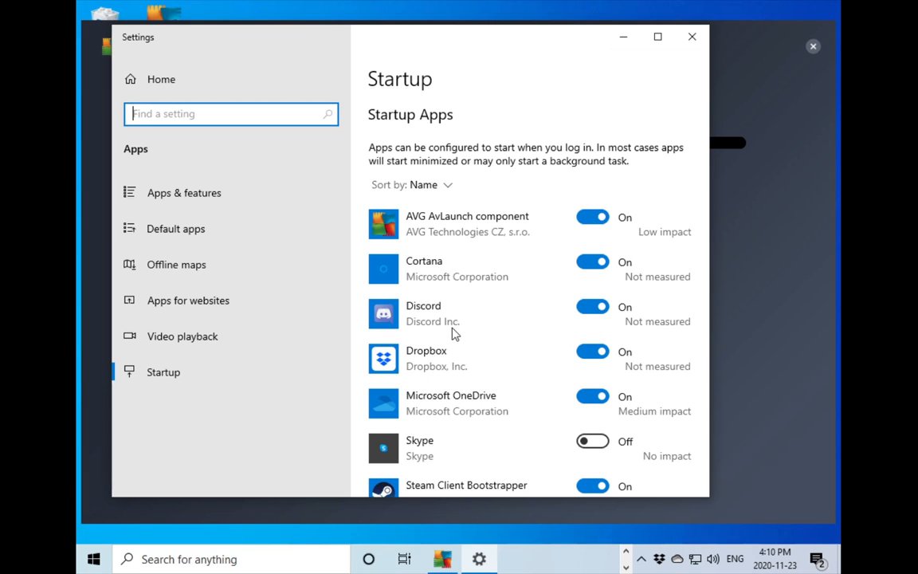
scroll(454, 333, down, 5)
scroll(458, 333, up, 5)
scroll(458, 333, down, 5)
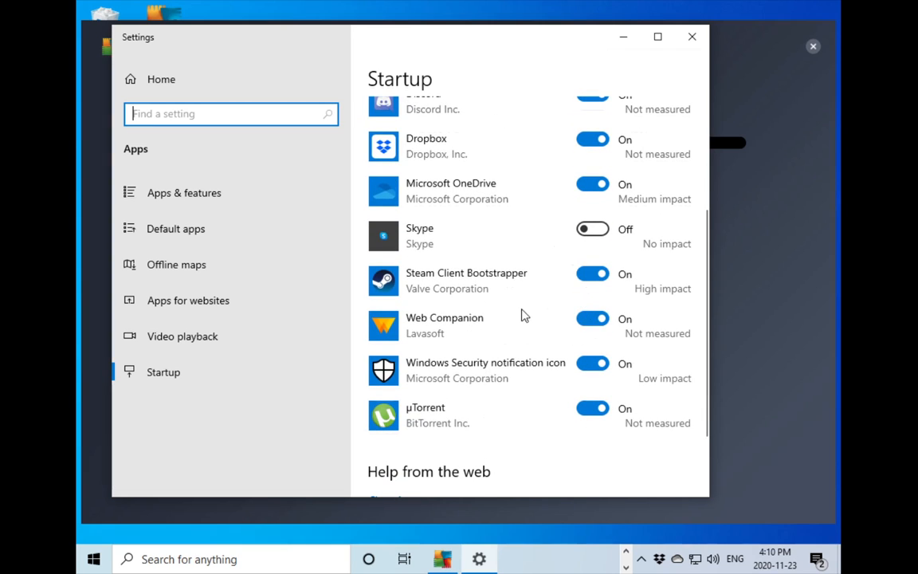
Turn off Discord, Steam Client Bootstrapper and Cortana in the startup apps list, and check the remaining entries
scroll(522, 312, up, 3)
scroll(519, 313, down, 3)
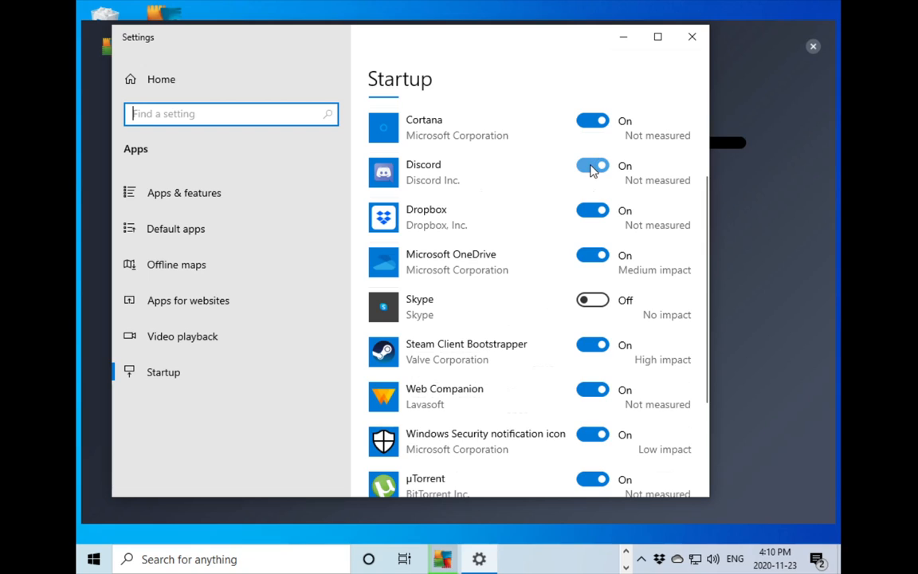
click(591, 169)
click(584, 349)
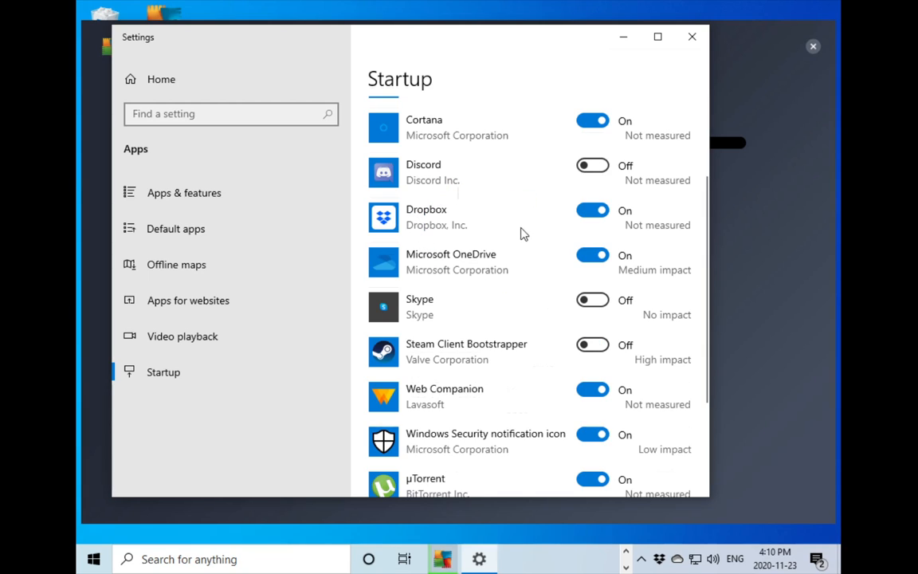
click(601, 121)
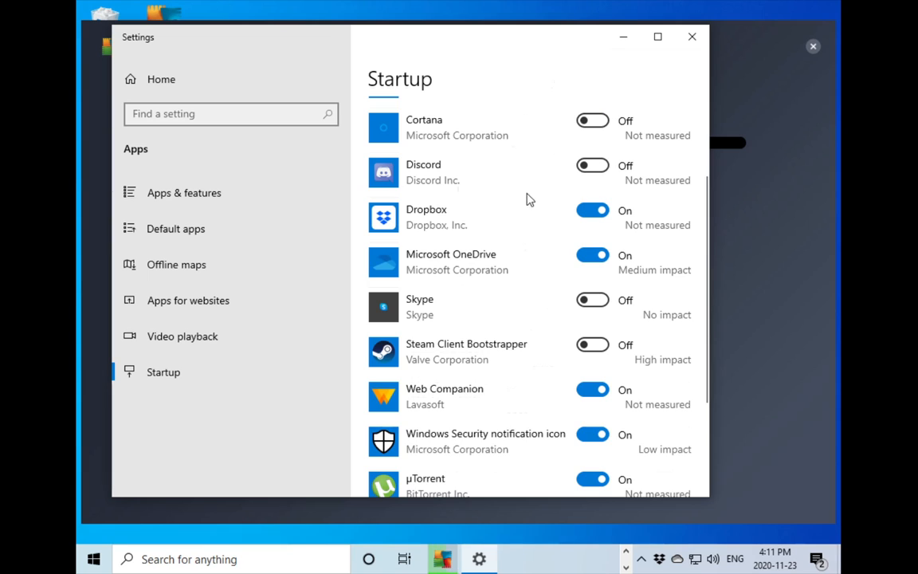
scroll(523, 225, down, 3)
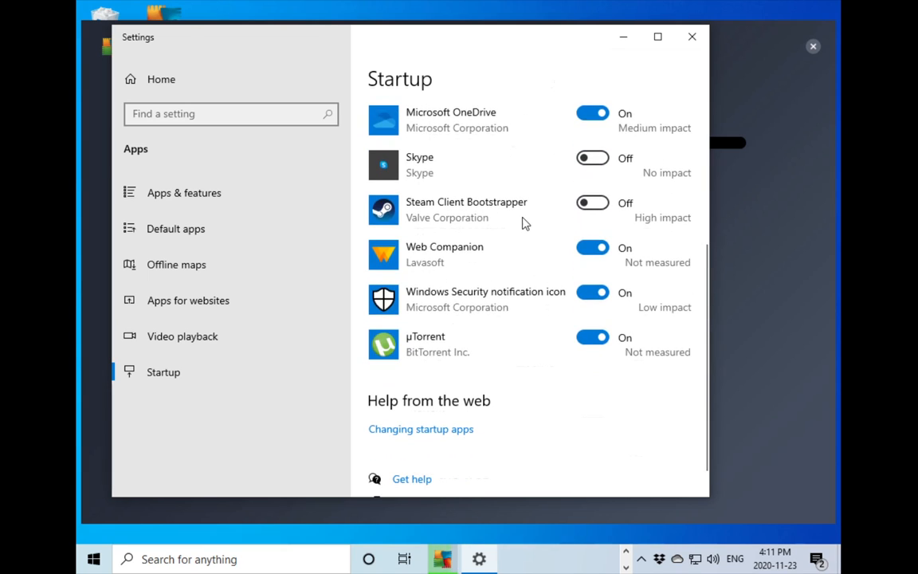
scroll(528, 178, up, 3)
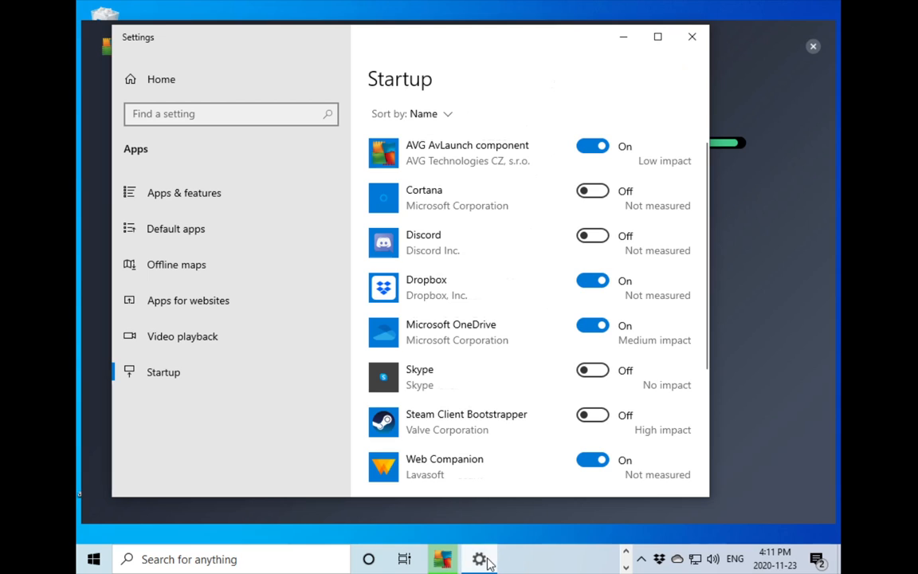
Search Windows for "task", open Task Manager, review the running processes' CPU, memory and disk usage, and close it
mouse_move(486, 562)
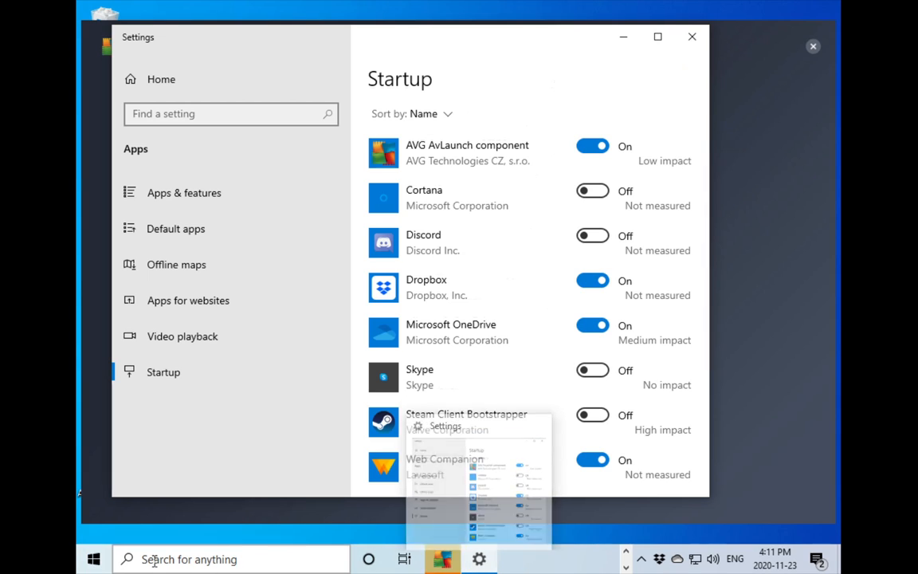
click(168, 557)
text(task)
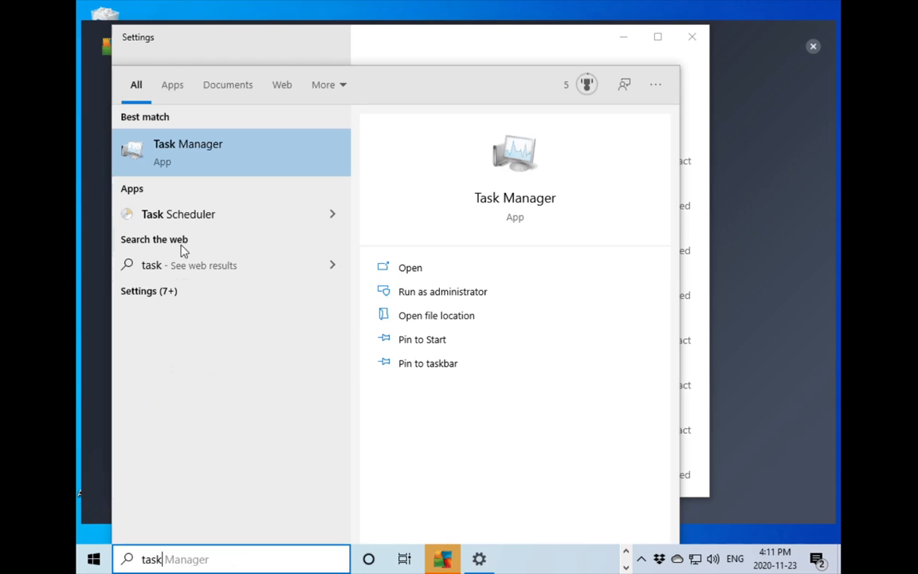
click(213, 150)
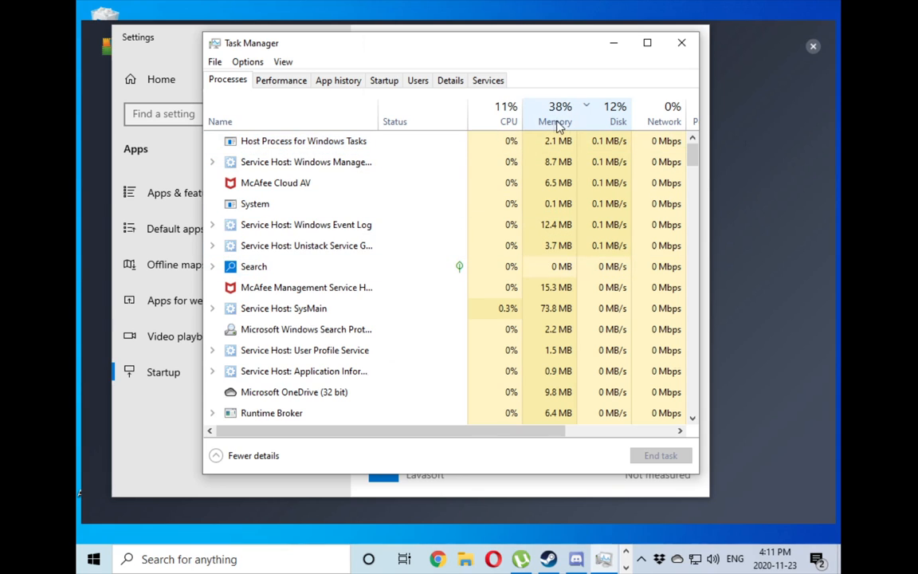
scroll(275, 311, down, 2)
scroll(279, 299, down, 4)
scroll(279, 298, up, 5)
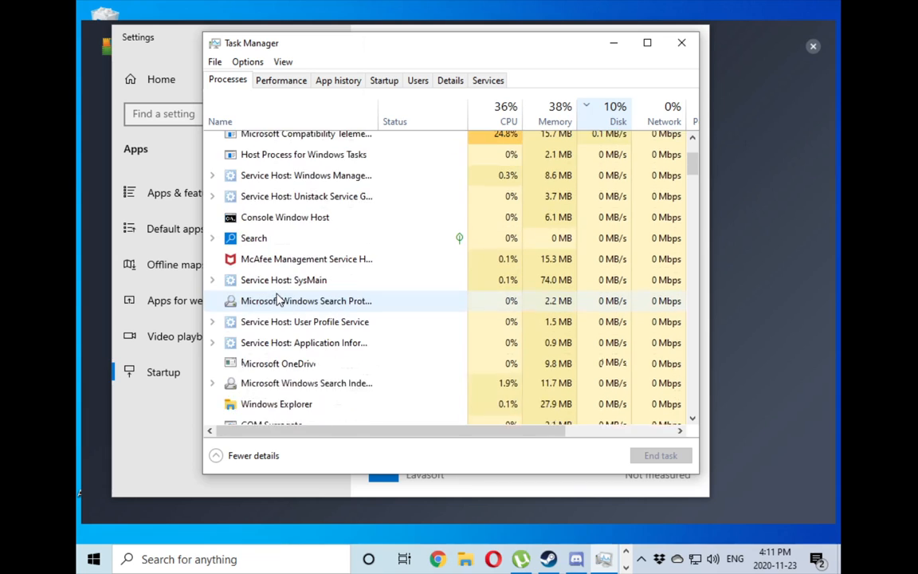
scroll(279, 299, up, 1)
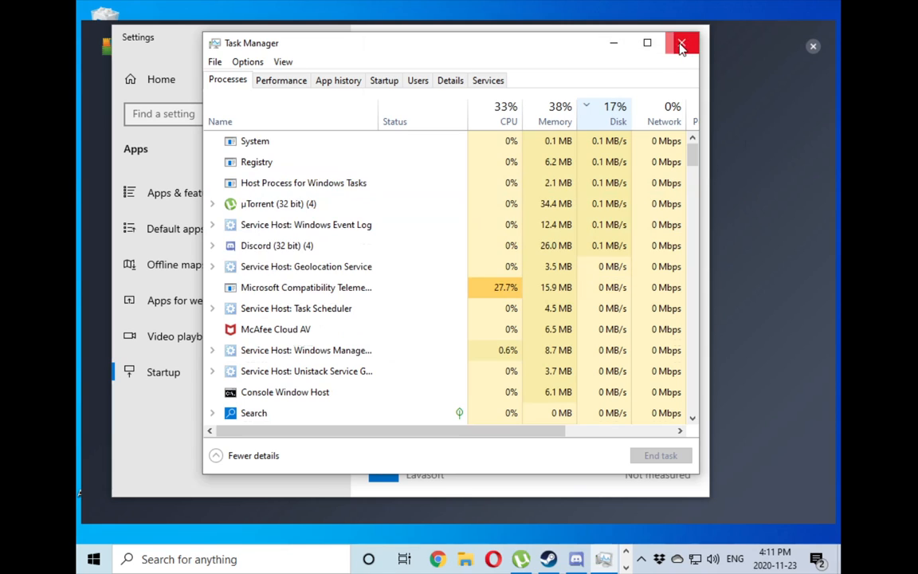
click(682, 46)
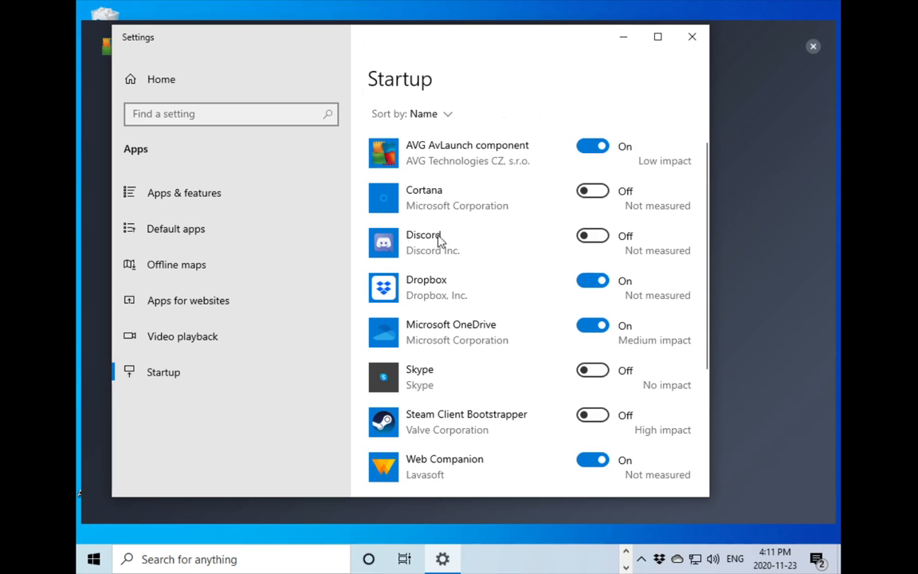
Close the Startup settings and choose to restart later in the AVG AntiVirus FREE uninstaller
scroll(405, 135, up, 1)
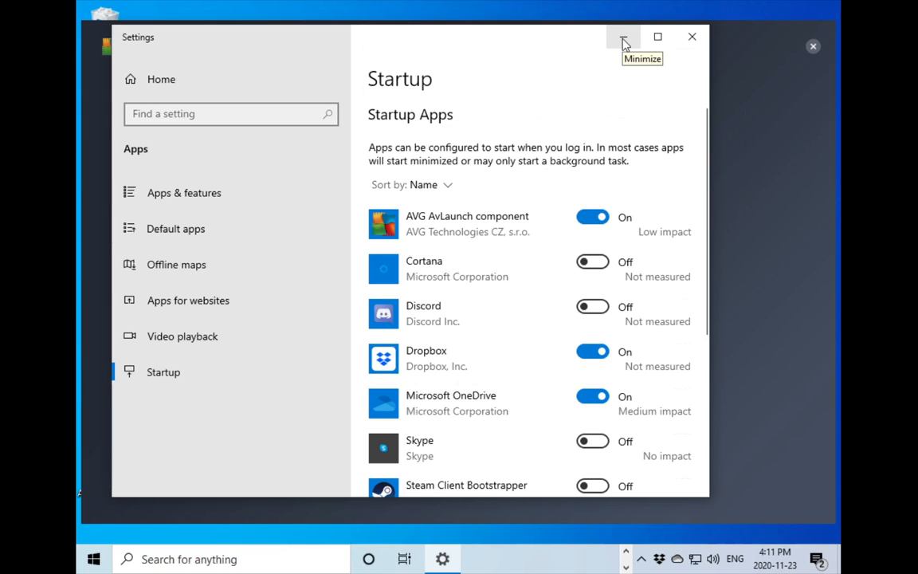
click(692, 44)
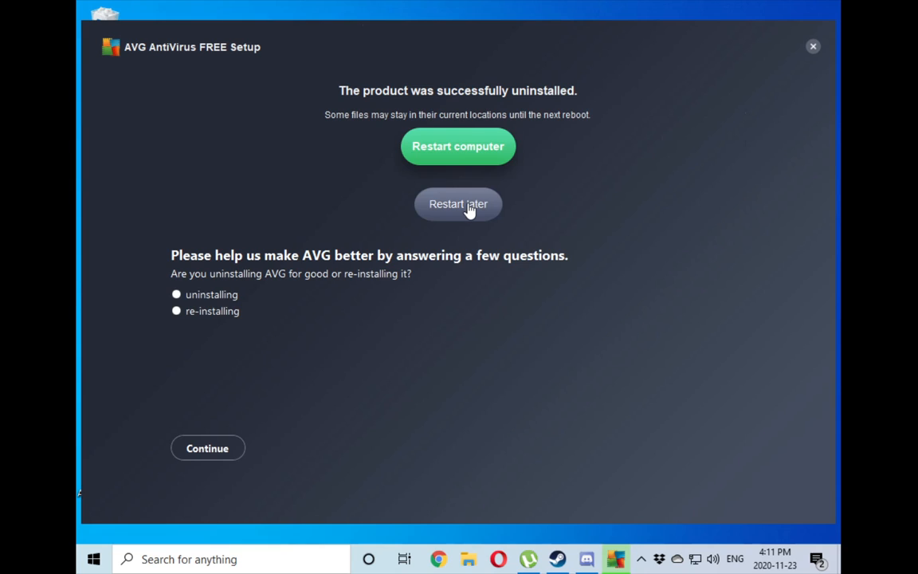
click(470, 208)
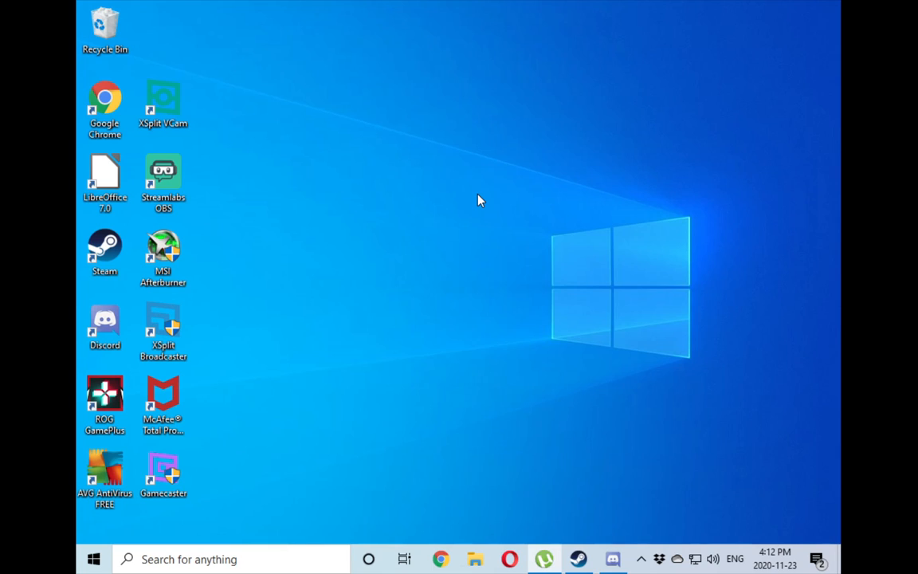
Bring up the running µTorrent window, and search Windows for "add" to open the Apps & features settings
right_click(543, 558)
click(536, 476)
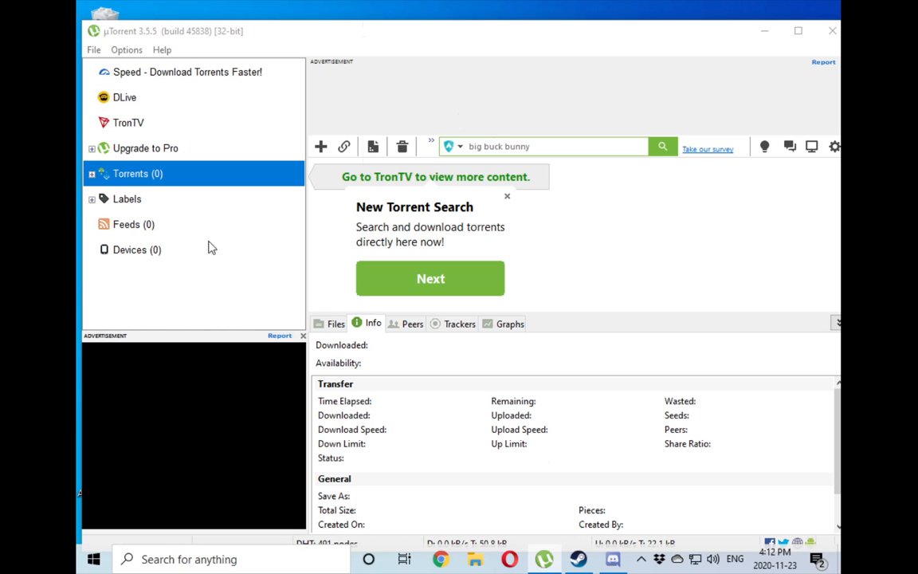
click(93, 562)
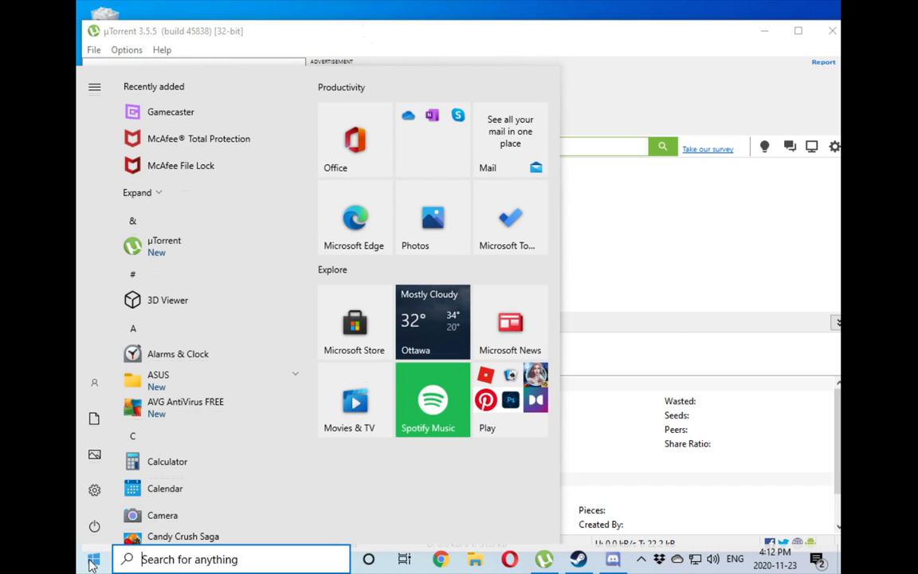
text(add)
click(211, 153)
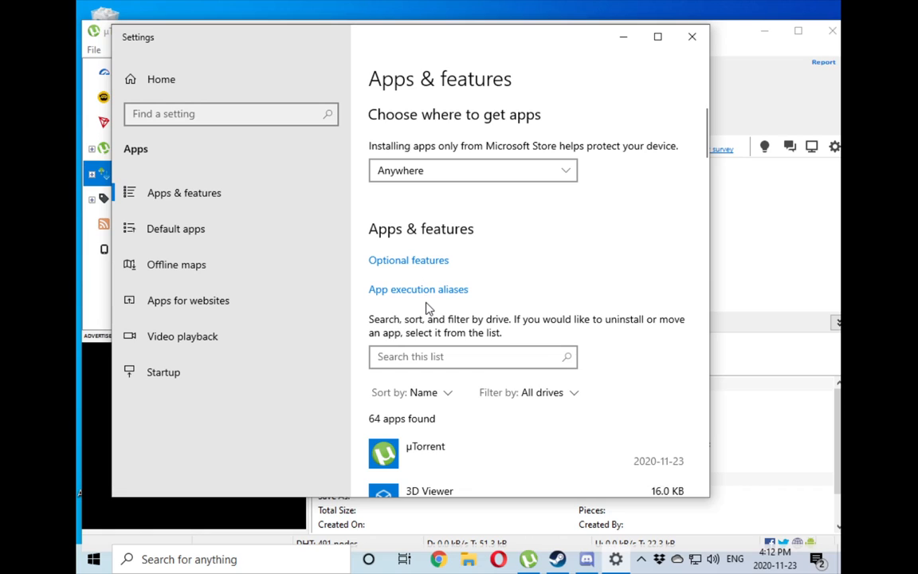
Uninstall µTorrent from the installed apps list, allow it to make changes to the device, and close Settings
scroll(428, 308, down, 2)
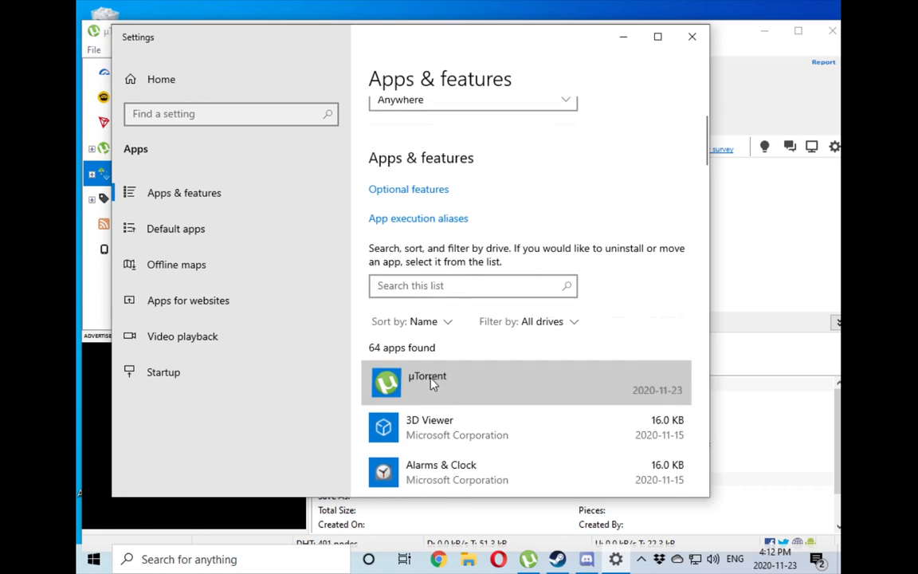
click(435, 381)
click(648, 444)
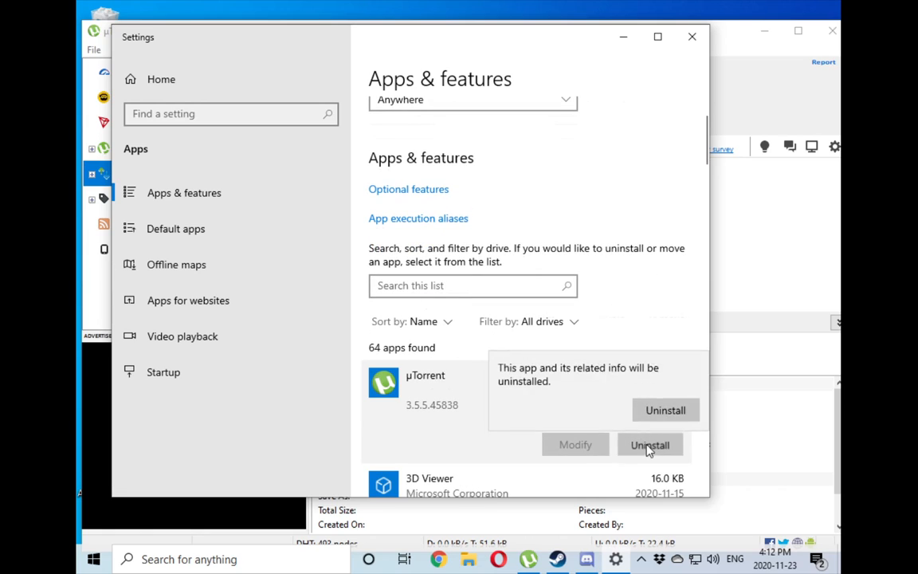
click(670, 408)
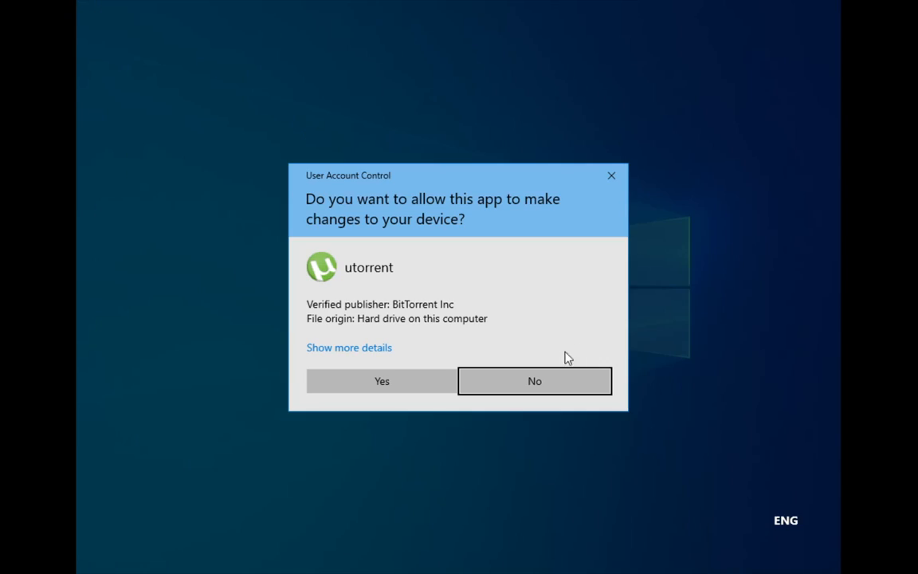
click(387, 381)
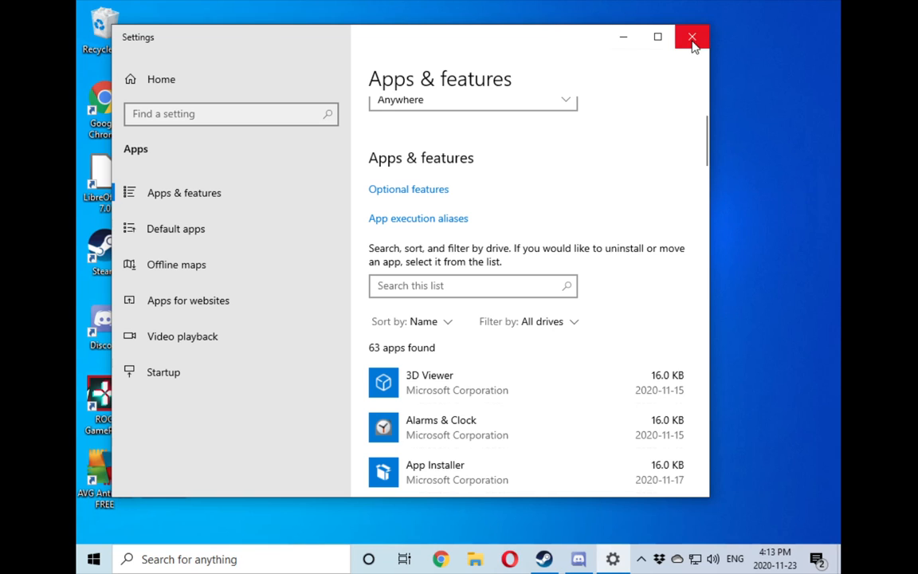
click(693, 45)
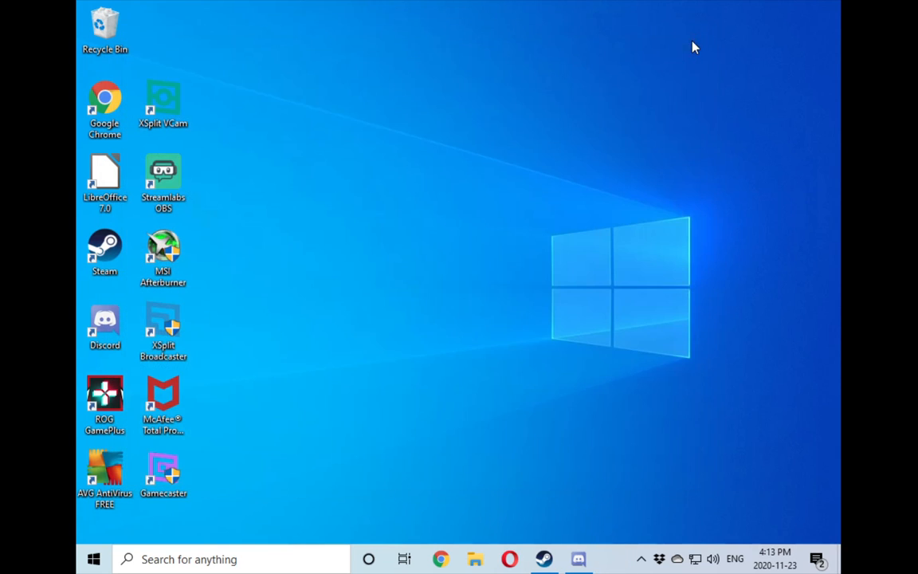